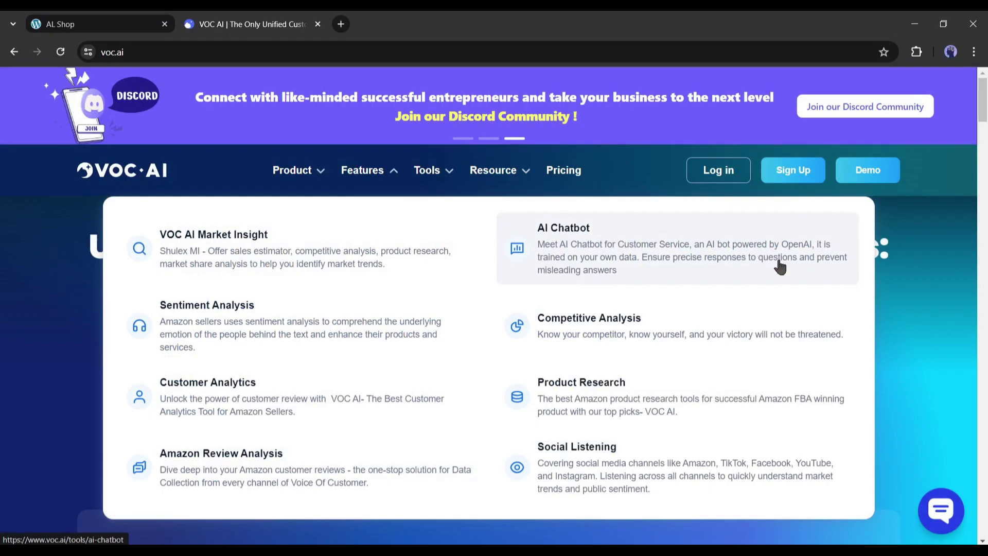
Scroll the voc.ai home page and show the Features list that includes AI Chatbot
scroll(929, 274, down, 20)
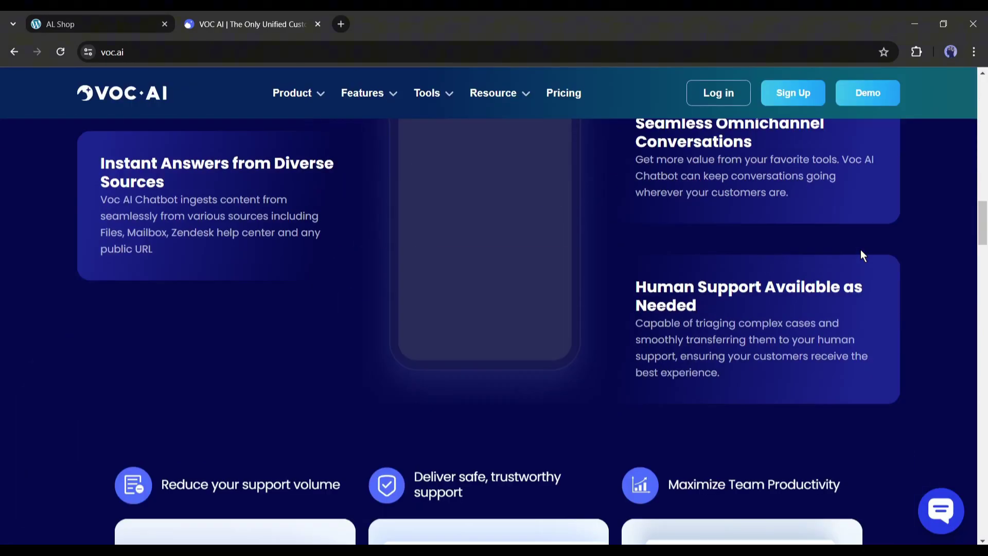
scroll(861, 249, down, 17)
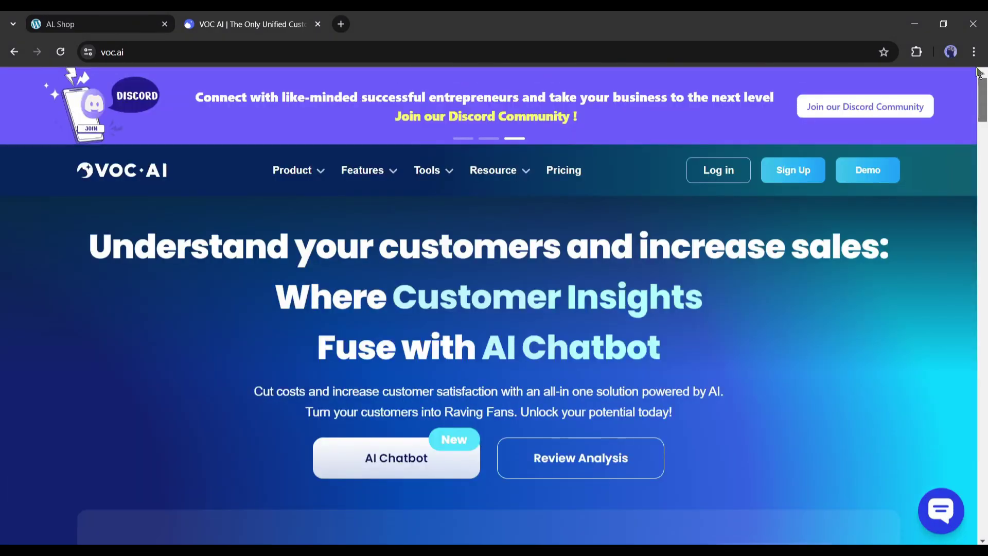
mouse_move(359, 174)
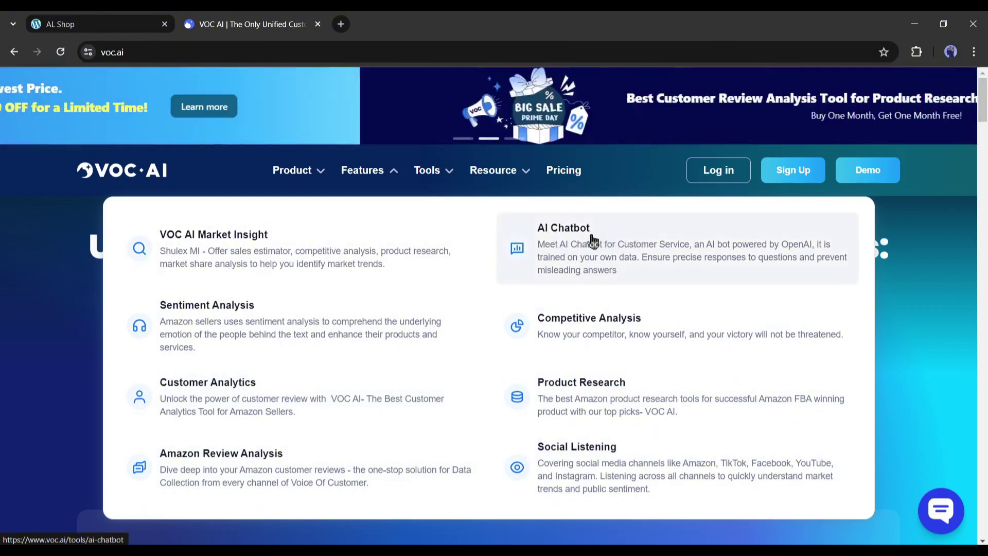
Open the voc.ai/product/ai-chatbot page and browse its overview
click(607, 248)
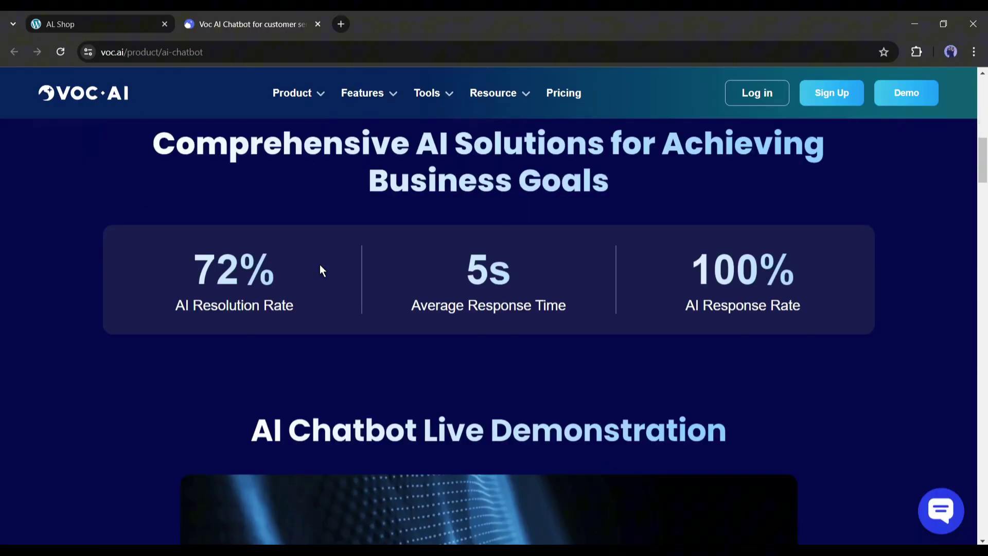
scroll(320, 265, up, 3)
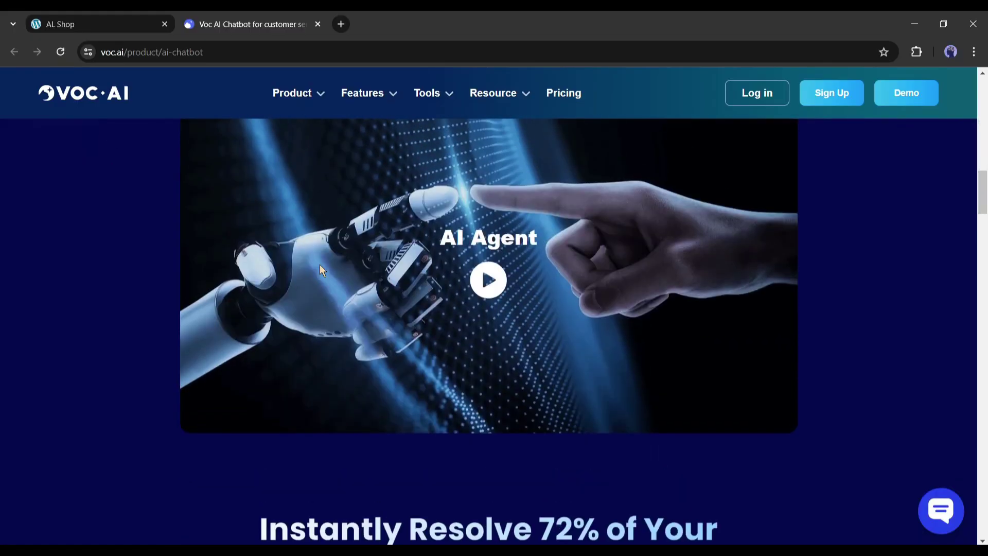
scroll(320, 264, down, 20)
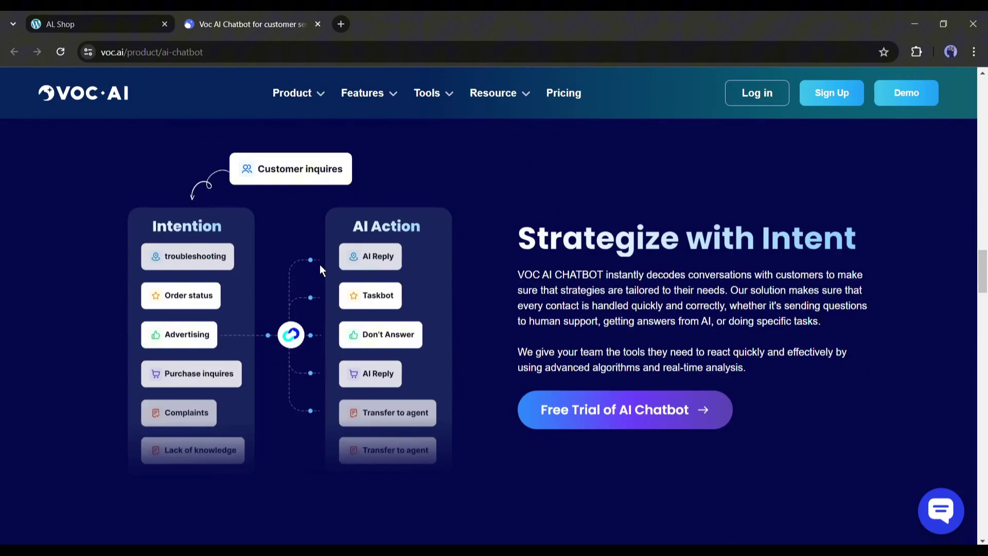
scroll(904, 314, up, 20)
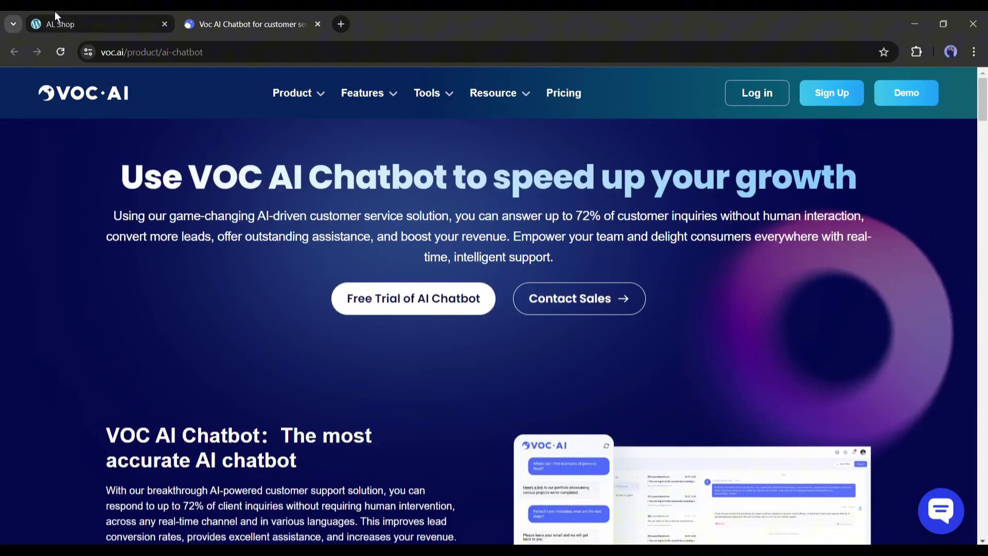
Browse the AL Shop storefront's New Arrival, Products and Featured Products sections
click(56, 14)
scroll(70, 345, up, 10)
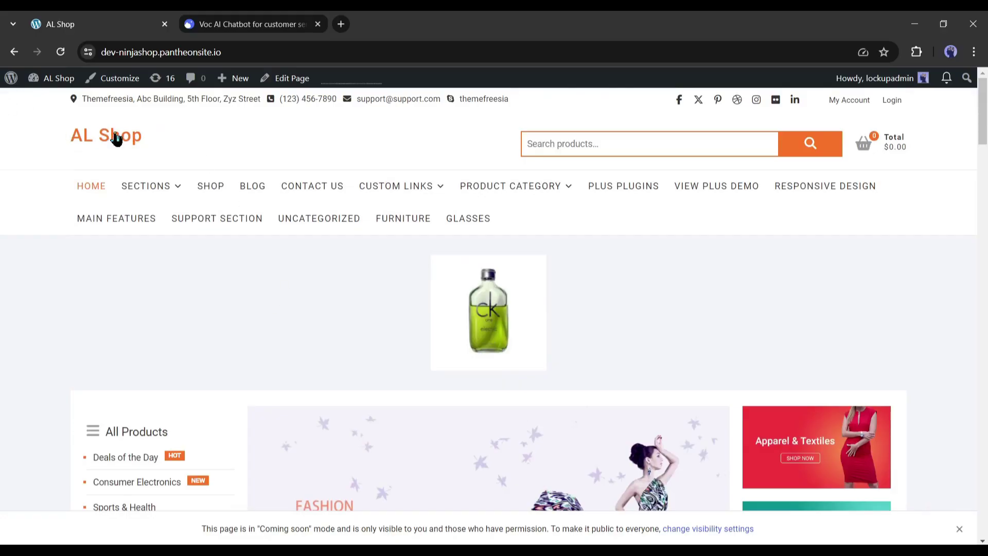
scroll(494, 316, down, 3)
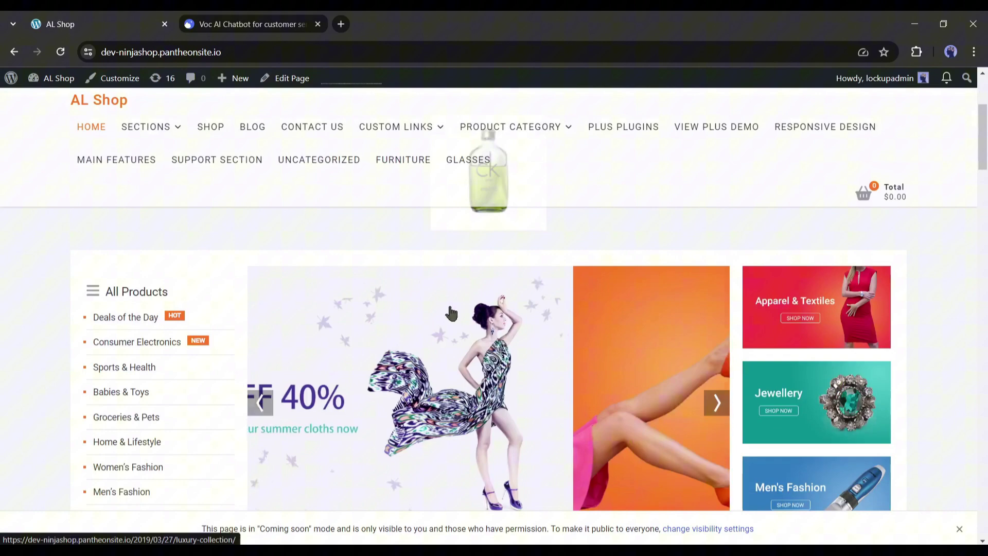
scroll(560, 369, down, 5)
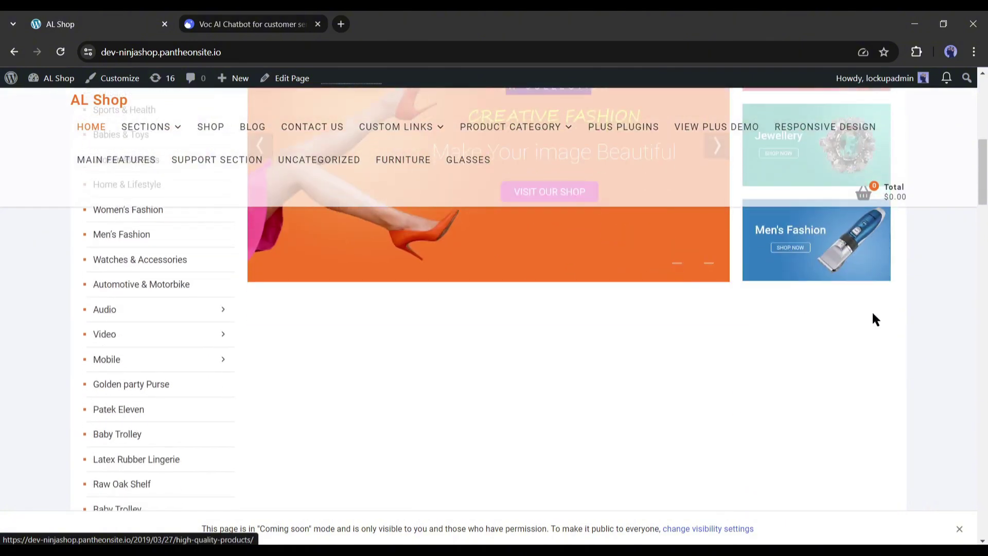
scroll(873, 315, down, 15)
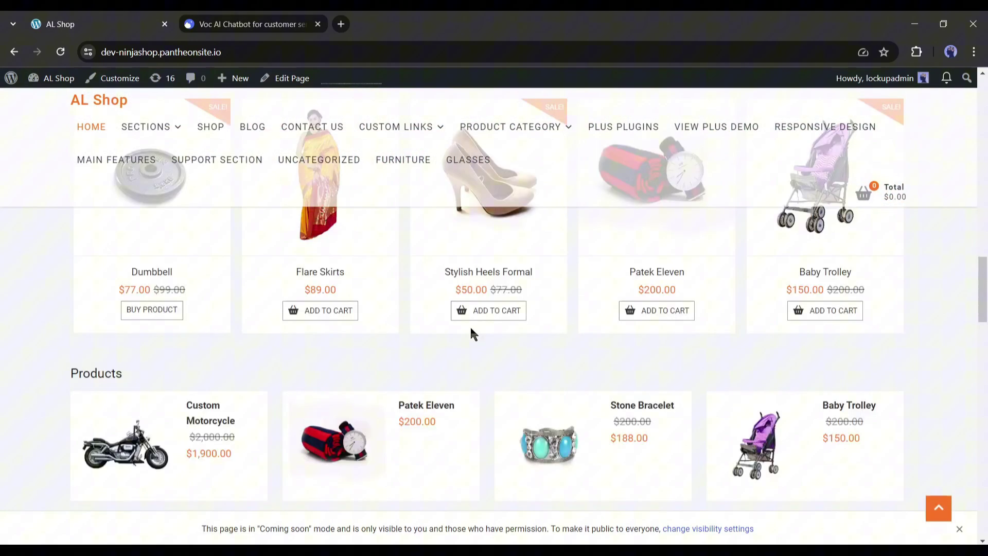
scroll(470, 335, down, 16)
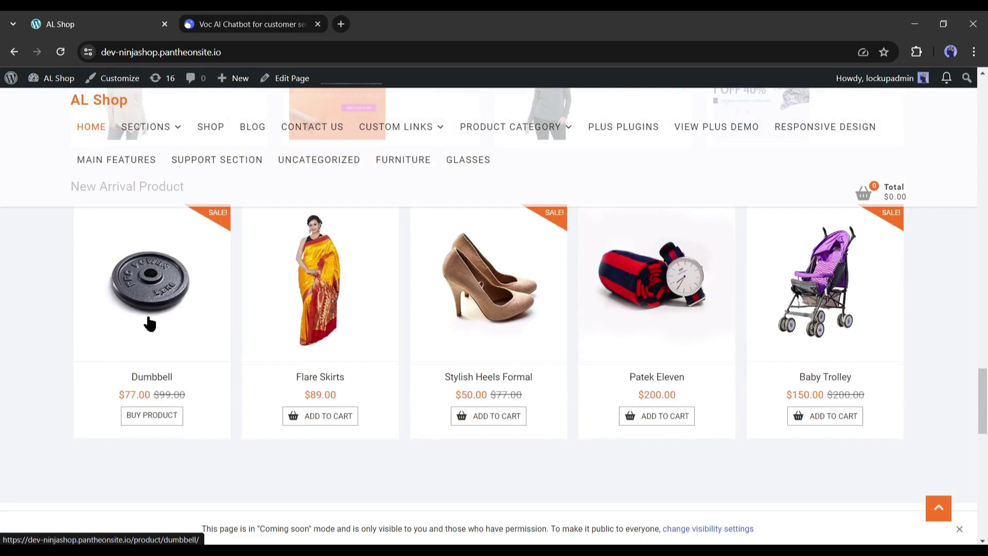
scroll(149, 323, up, 12)
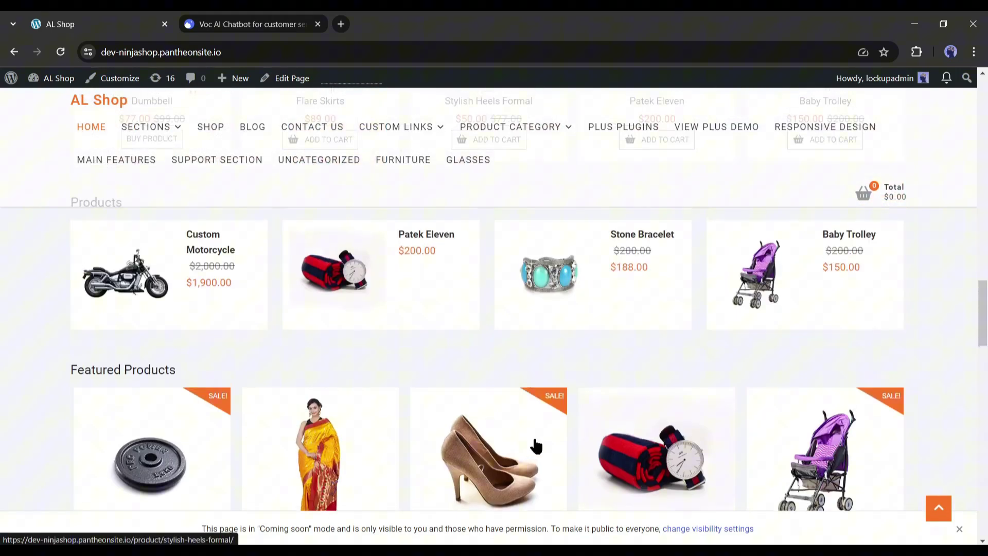
Go back to the VOC AI chatbot page and scroll to its top
scroll(535, 446, up, 10)
click(268, 21)
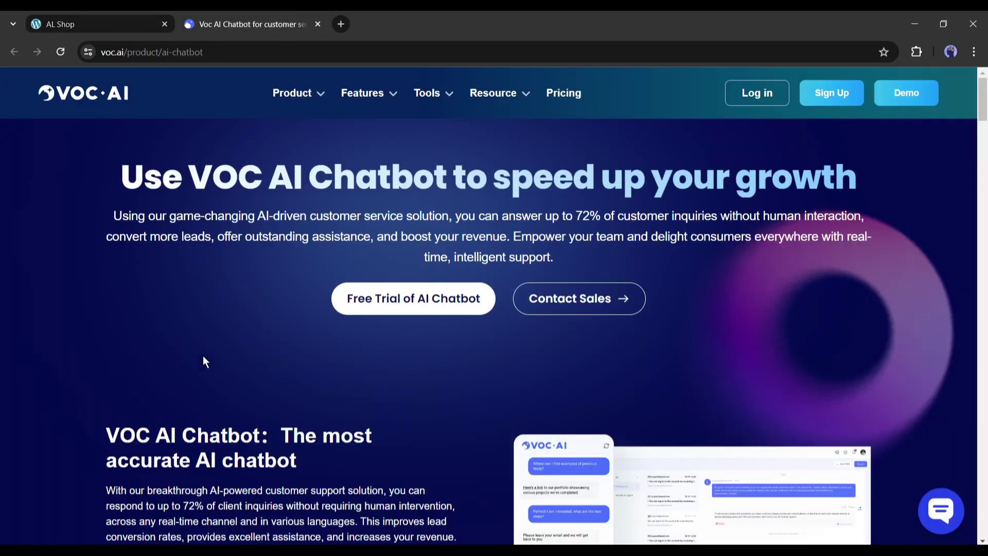
scroll(311, 389, down, 12)
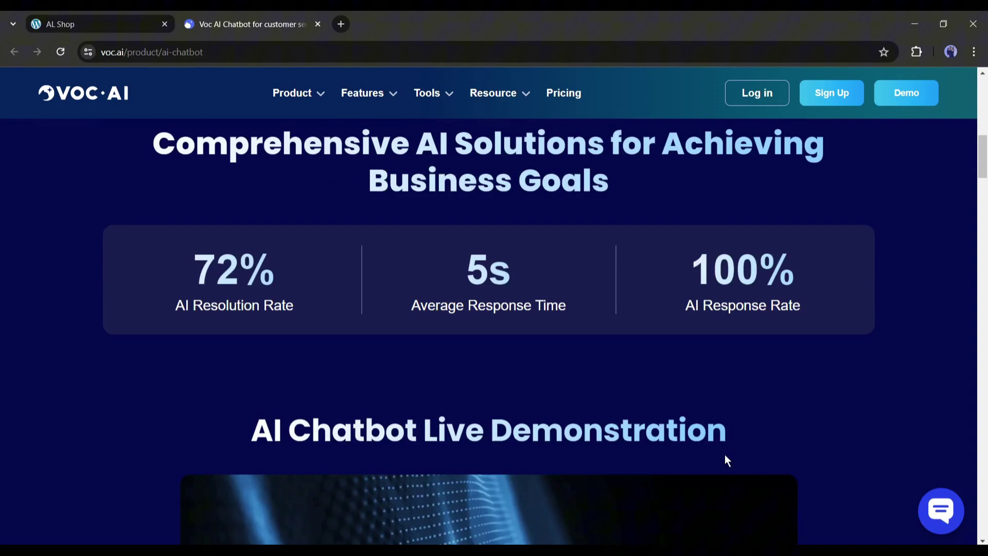
scroll(725, 456, up, 6)
scroll(730, 456, up, 6)
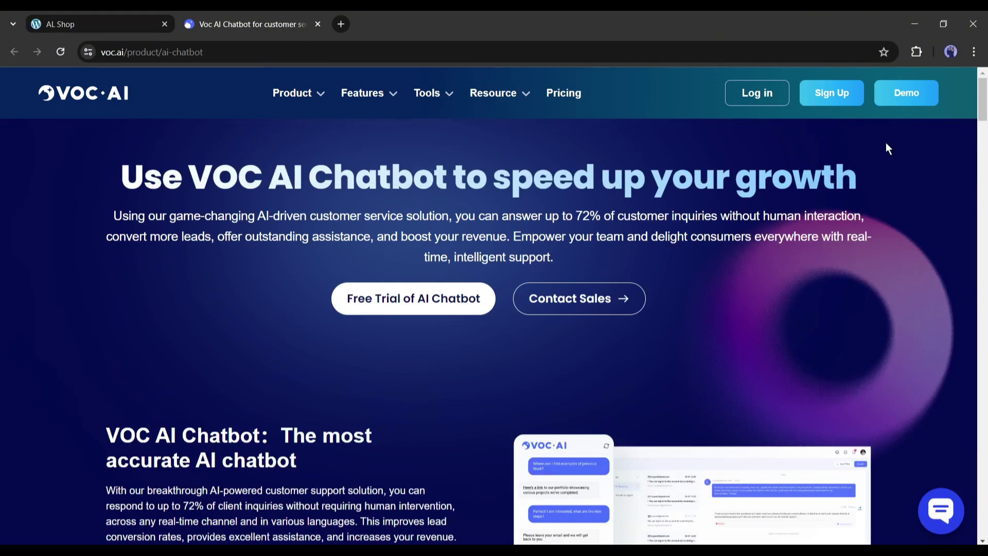
Sign up for VOC AI with a Google account and choose AI Chatbot as the product
click(832, 93)
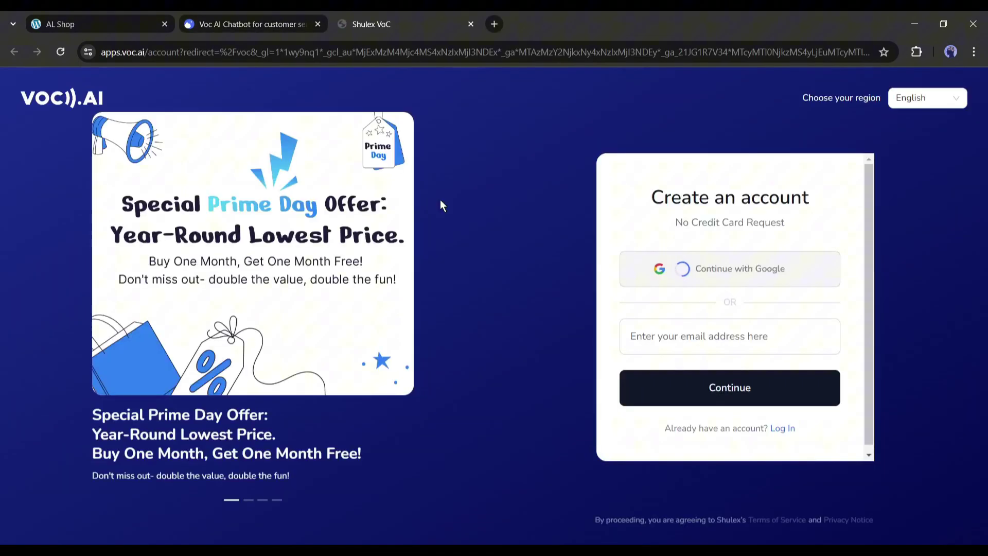
click(762, 272)
click(762, 126)
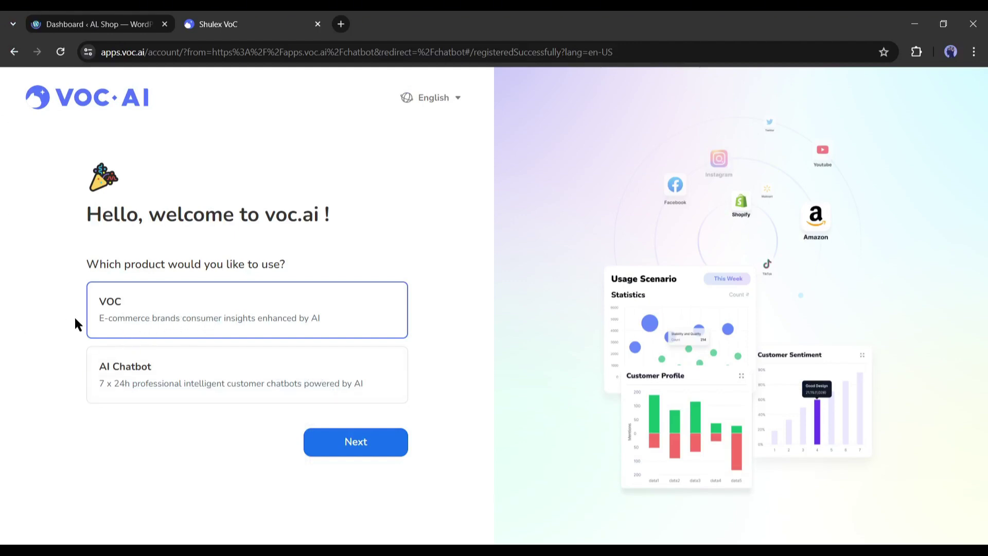
triple_click(164, 320)
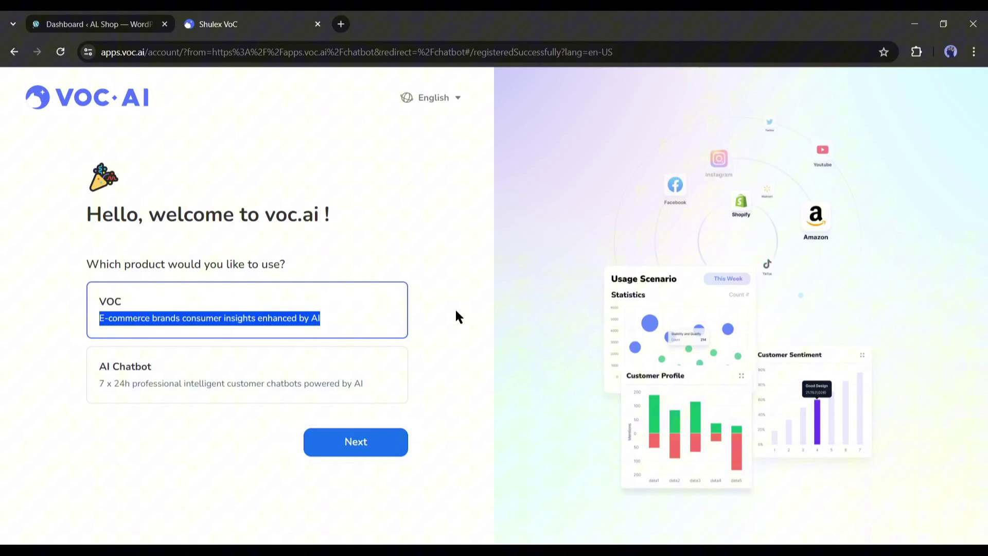
click(468, 316)
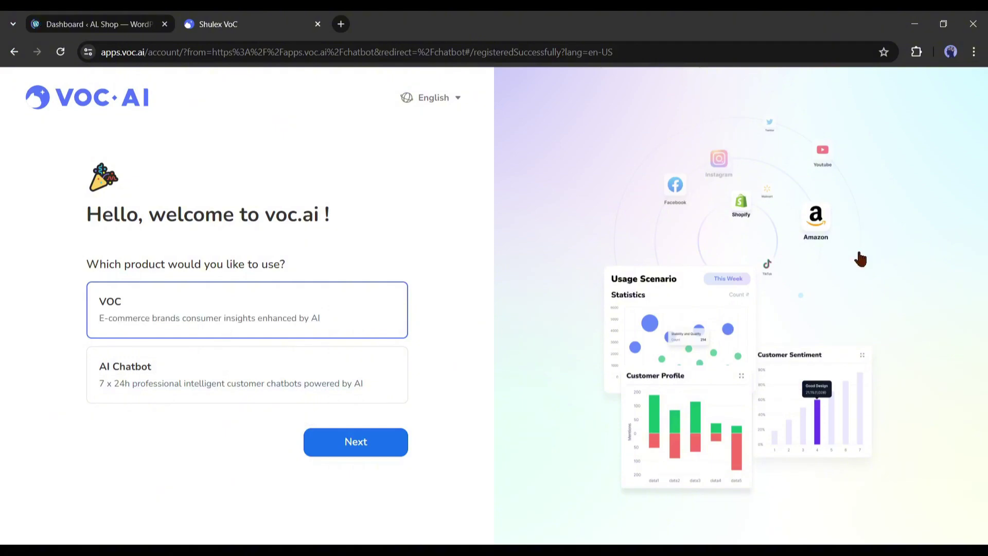
click(192, 381)
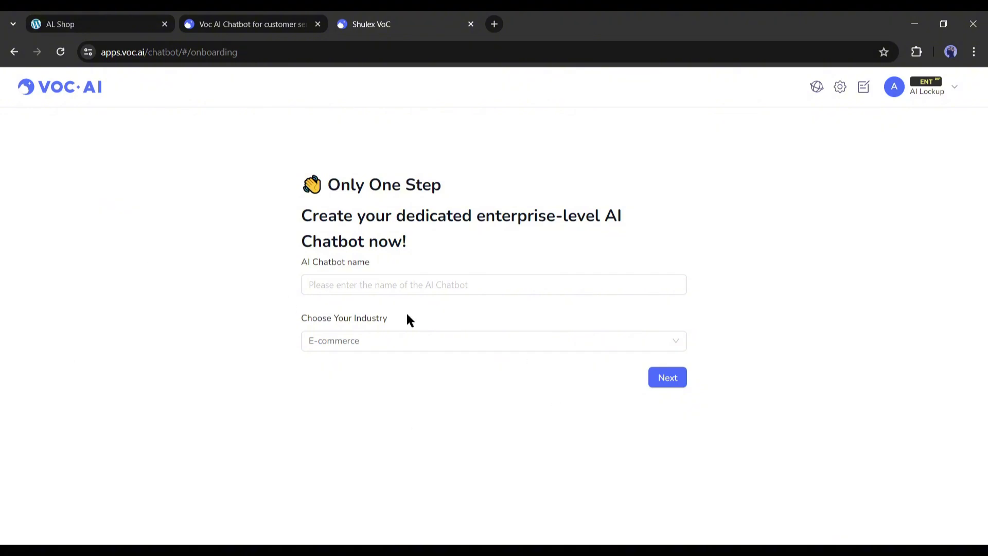
Create a chatbot named AL Shop with the industry set to E-commerce
click(320, 288)
text(AI)
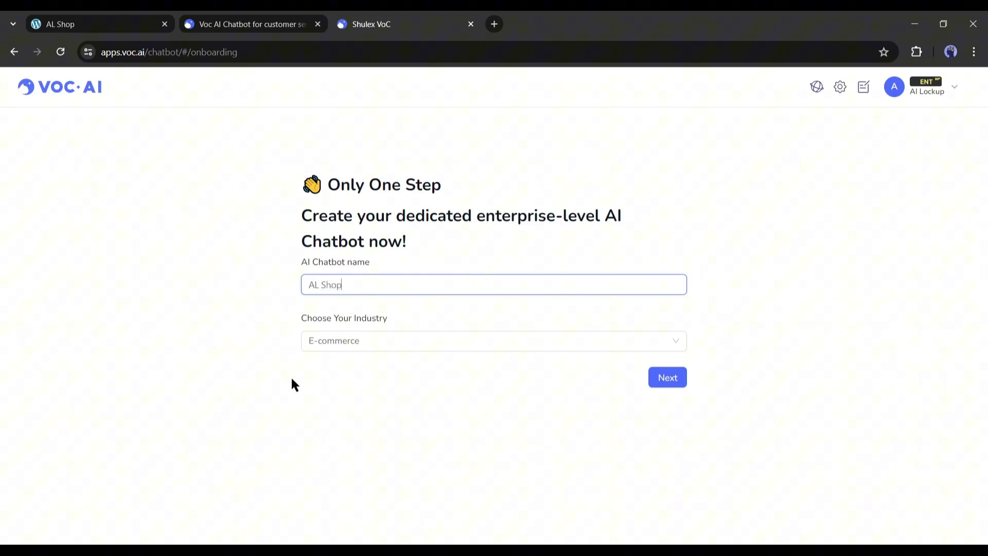
click(335, 383)
click(456, 344)
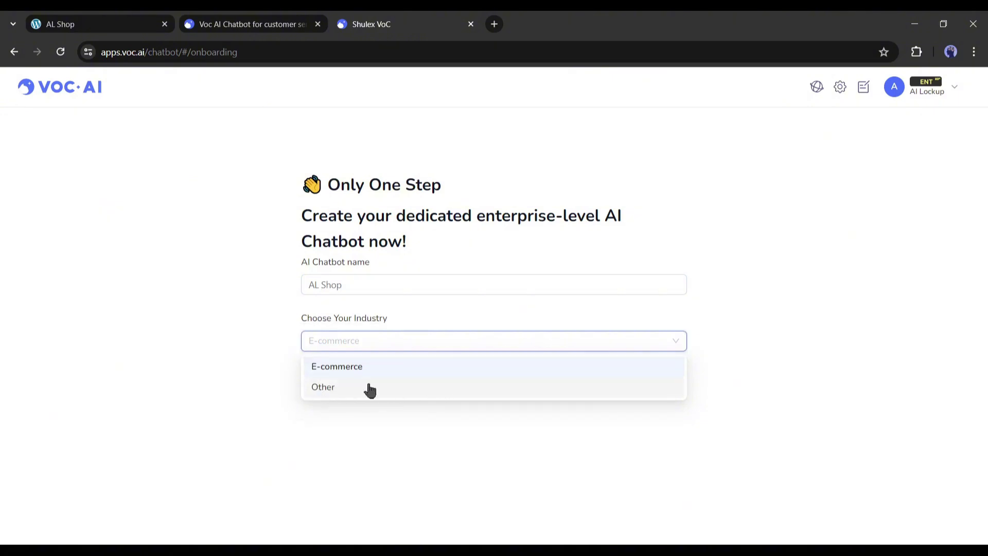
click(357, 350)
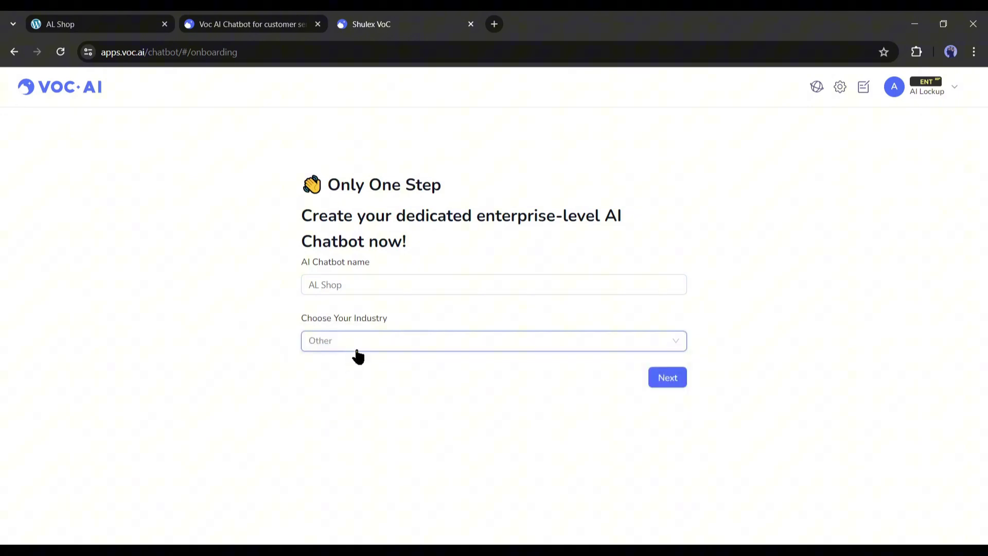
click(366, 351)
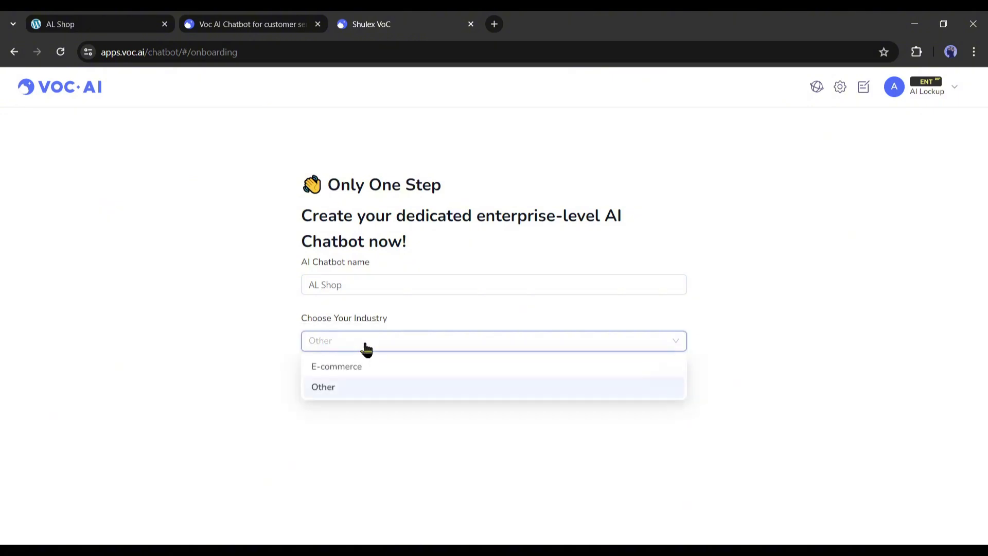
click(344, 366)
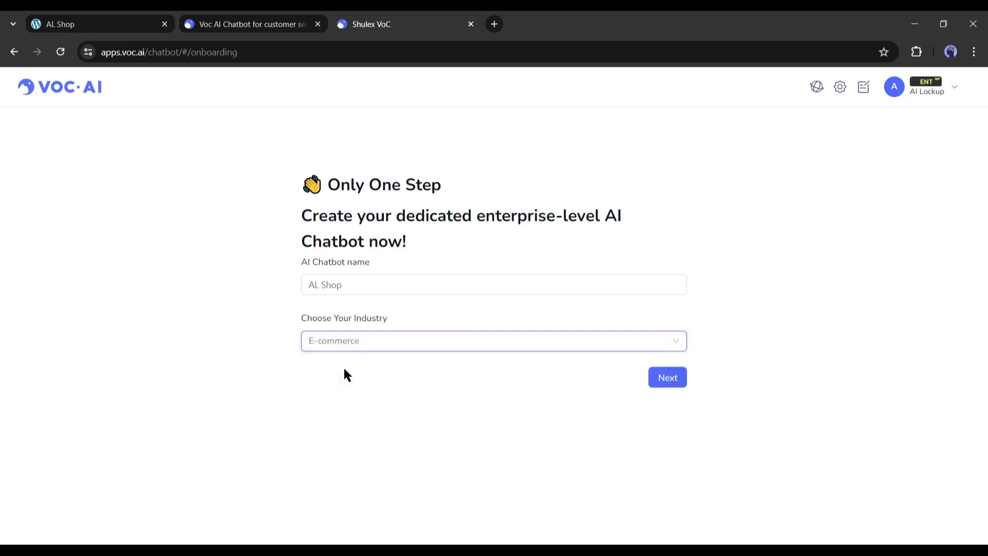
click(659, 382)
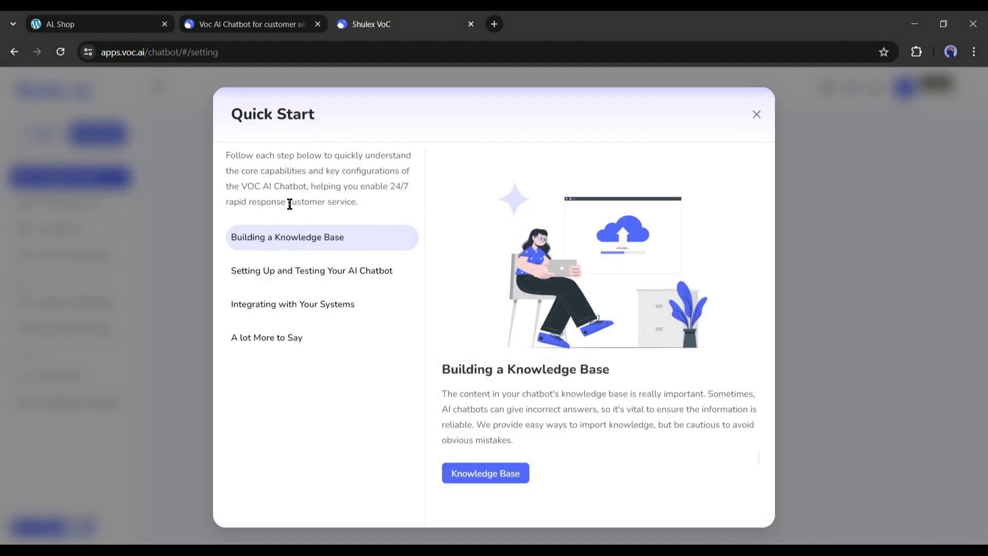
In the Knowledge Base Q&A library, start adding FAQ items, then cancel
click(463, 475)
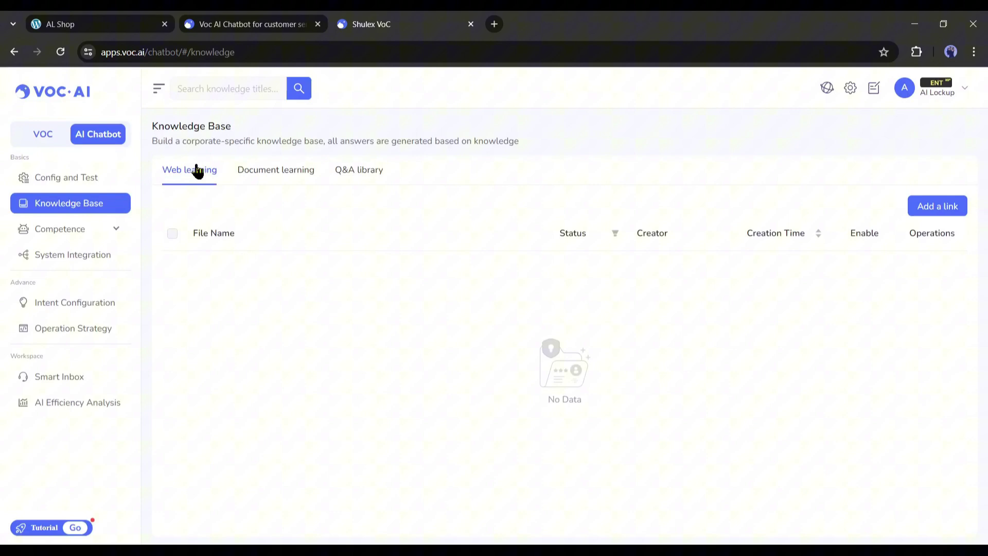
click(267, 175)
click(369, 172)
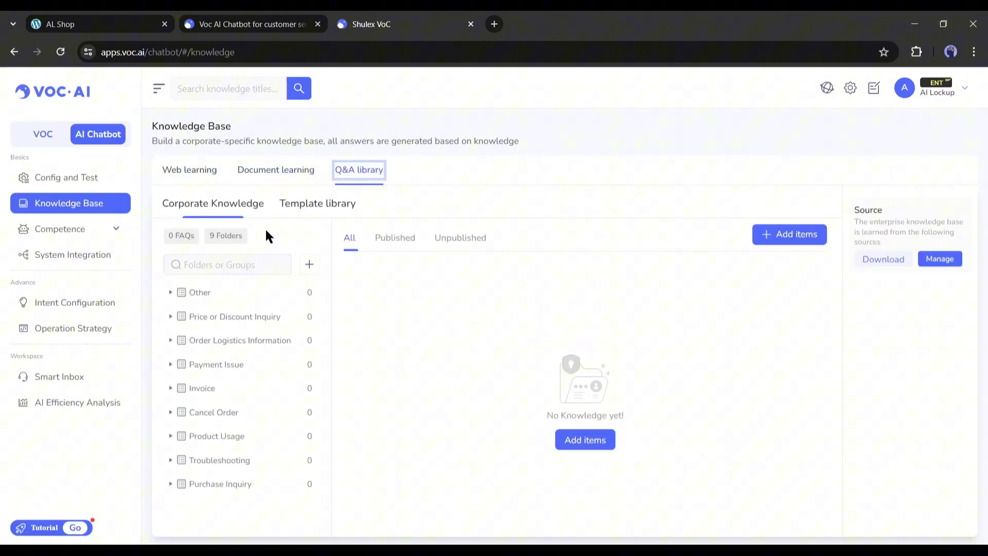
click(585, 440)
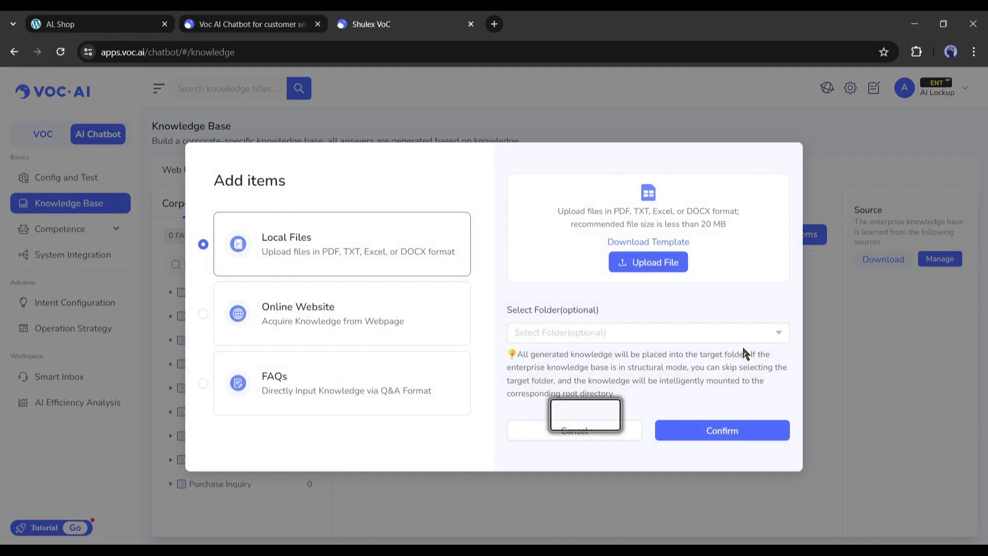
click(412, 383)
click(553, 347)
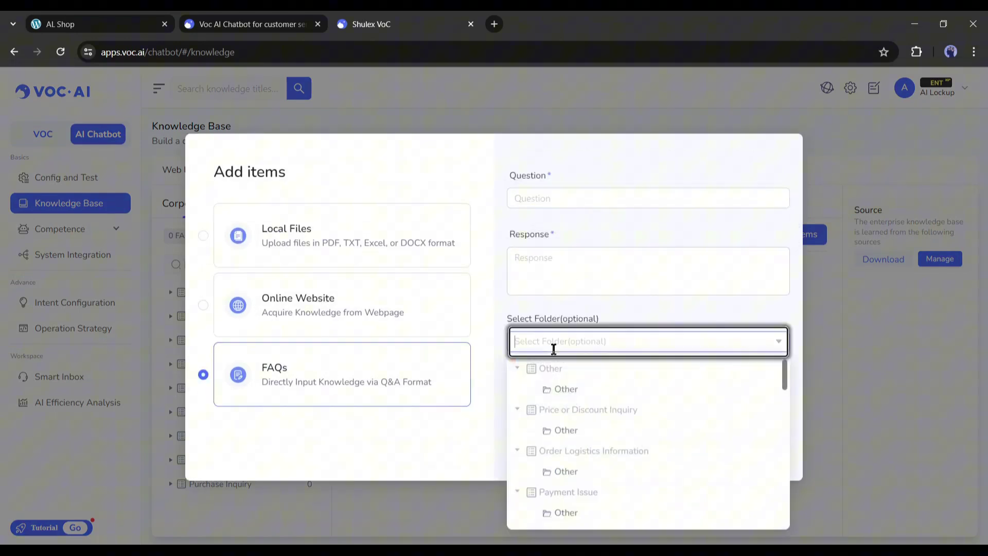
click(566, 271)
click(573, 439)
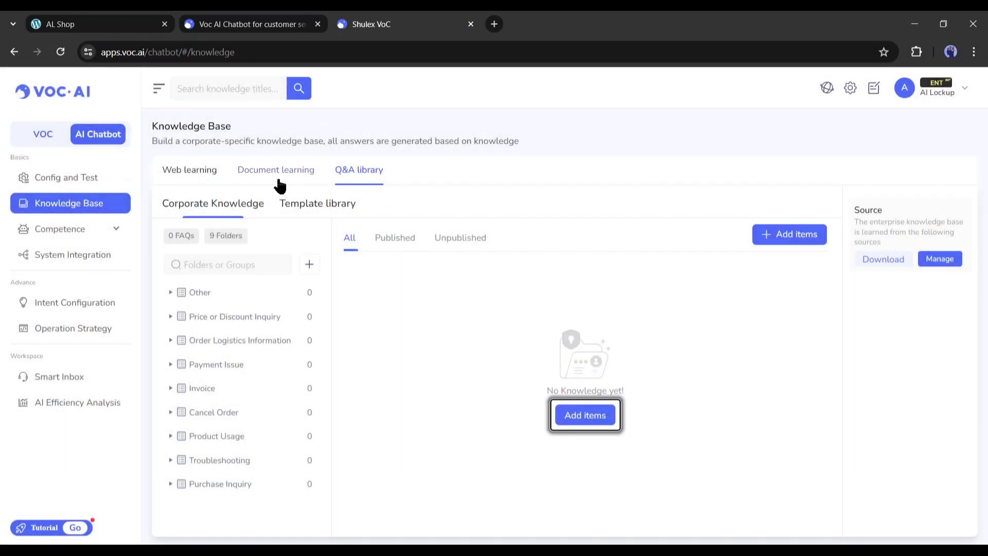
Start a Document learning file upload, cancel it, and return to the Knowledge Base
click(279, 181)
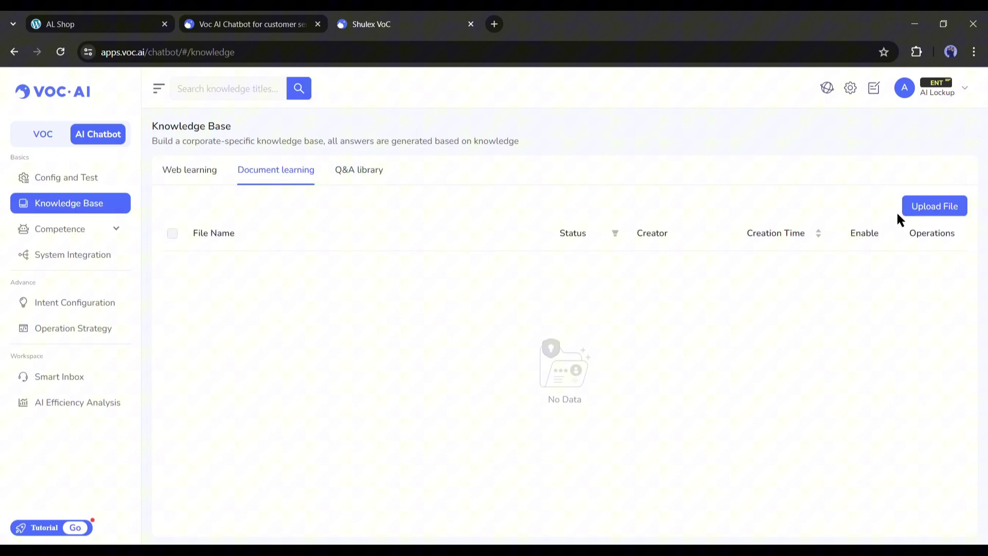
click(922, 213)
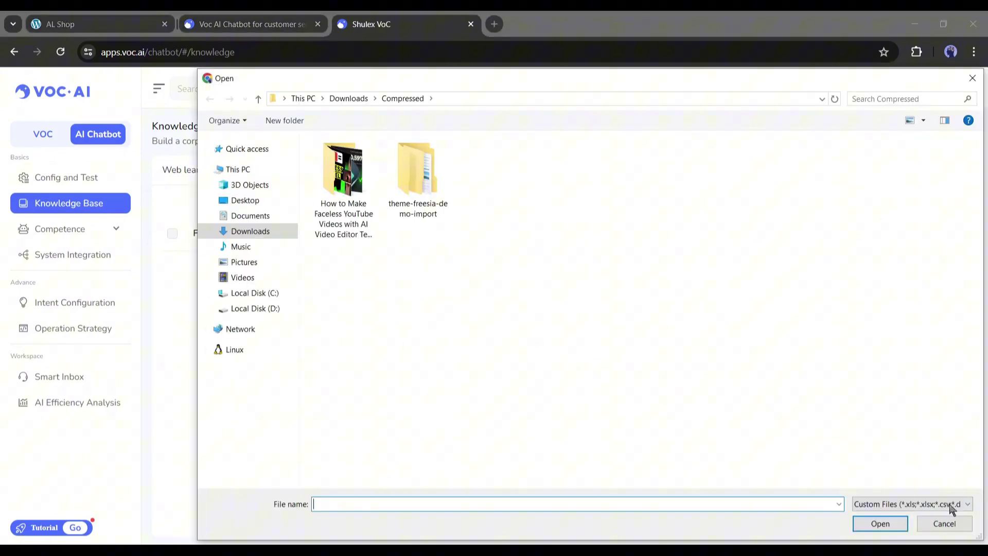
click(945, 523)
key(ctrl+1)
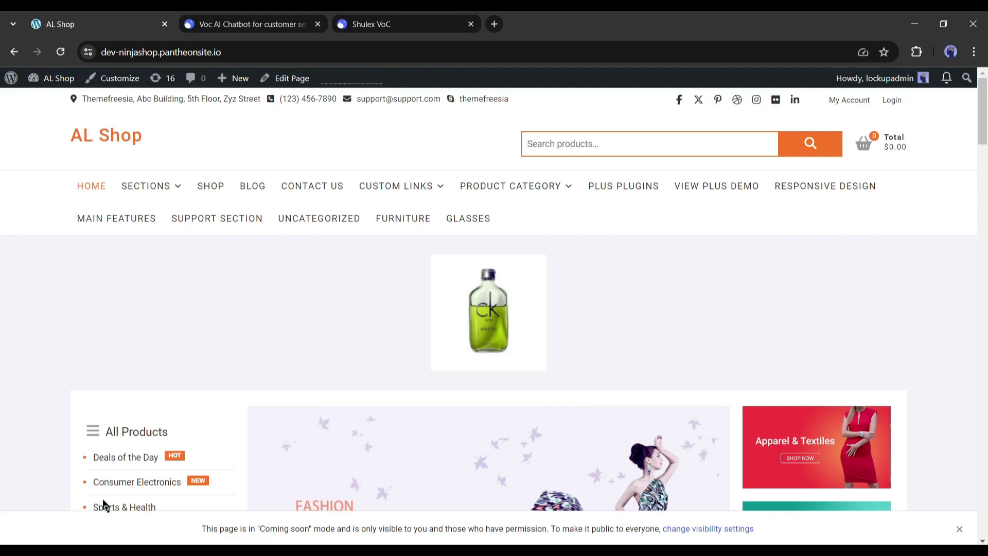
click(244, 18)
click(393, 18)
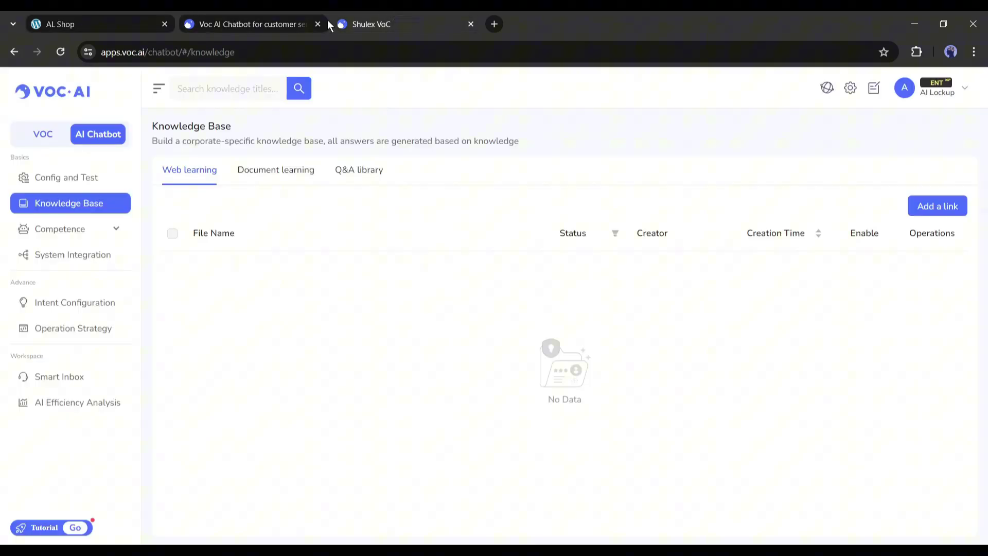
click(318, 24)
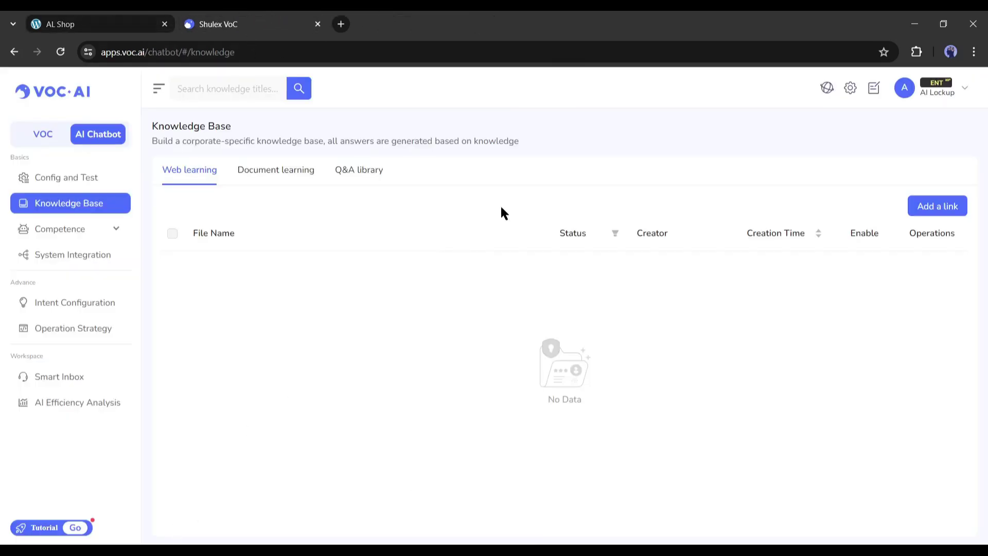
click(931, 213)
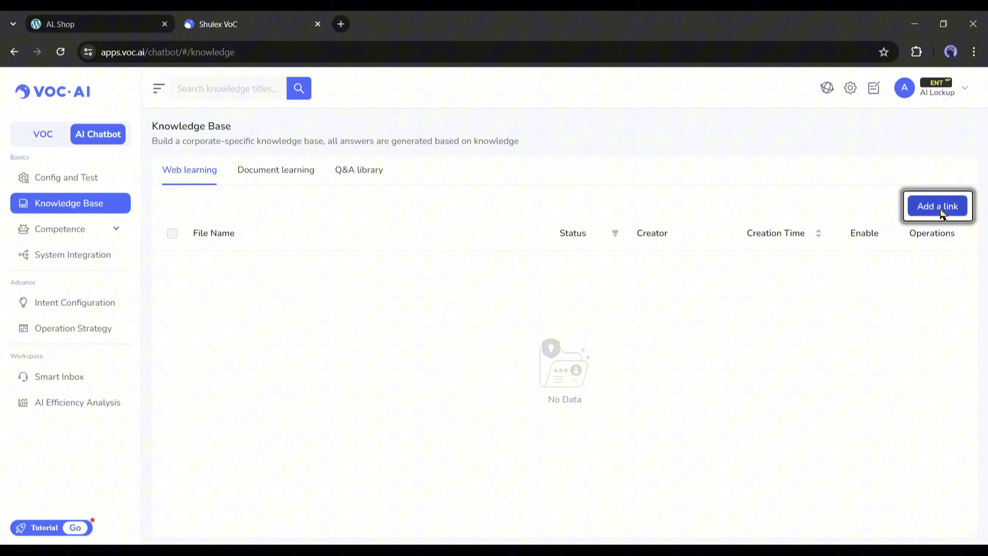
click(56, 20)
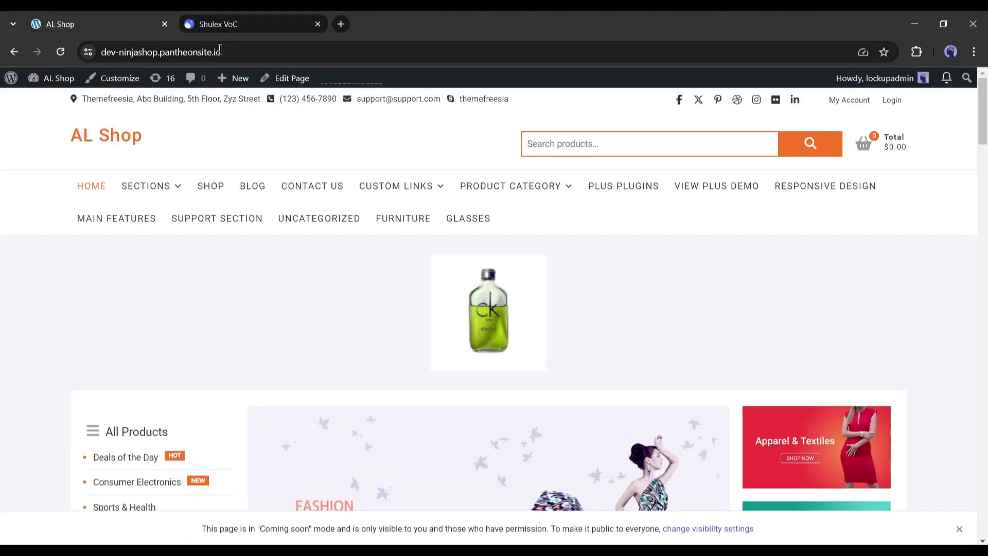
click(251, 51)
key(ctrl+c)
click(240, 18)
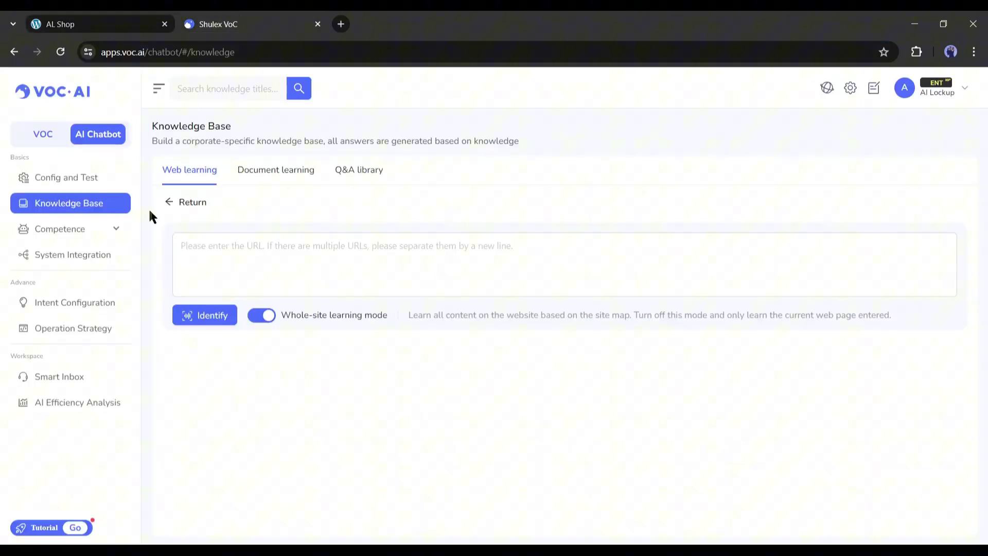
click(264, 248)
key(ctrl+v)
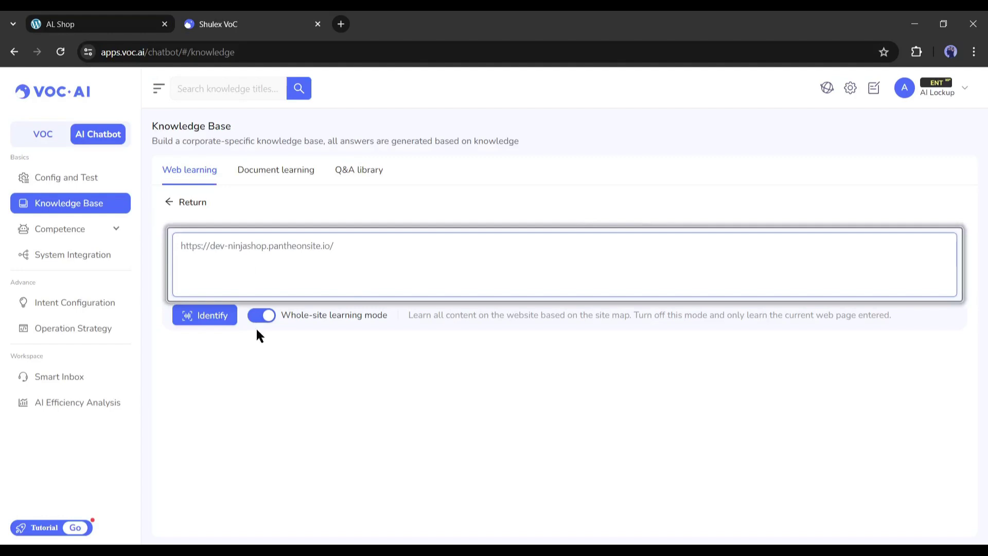
Keep Whole-site learning mode on and identify the shop's pages
click(330, 390)
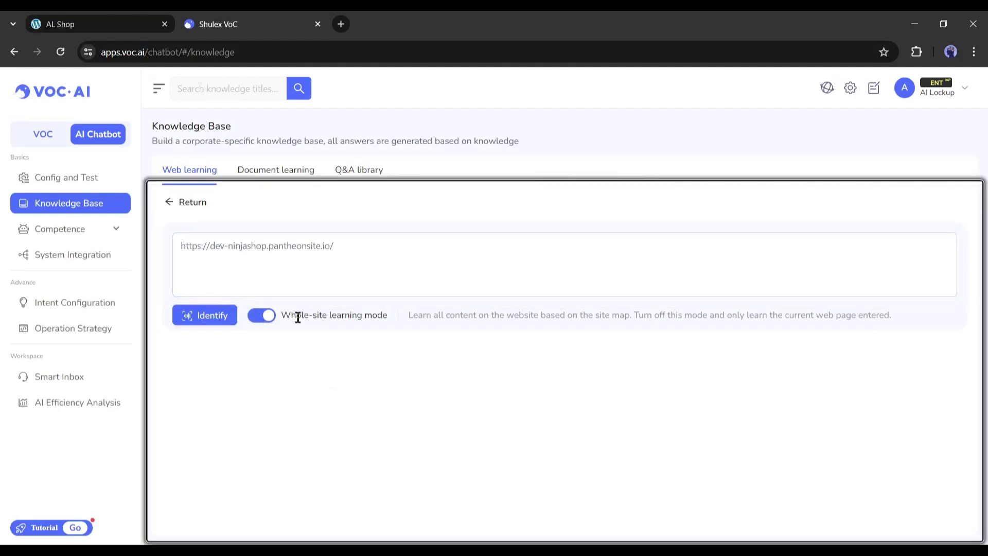
drag(282, 315, 330, 315)
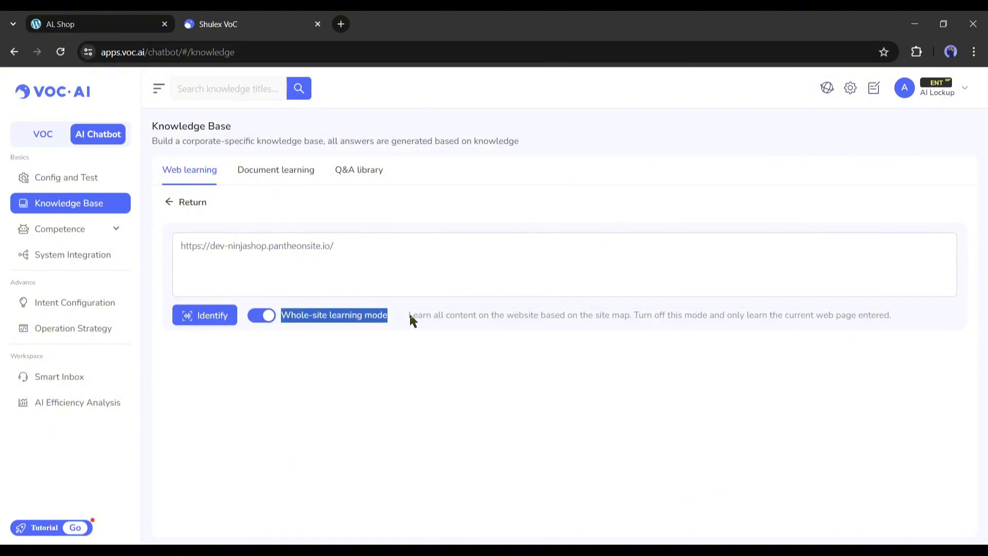
drag(418, 315, 612, 328)
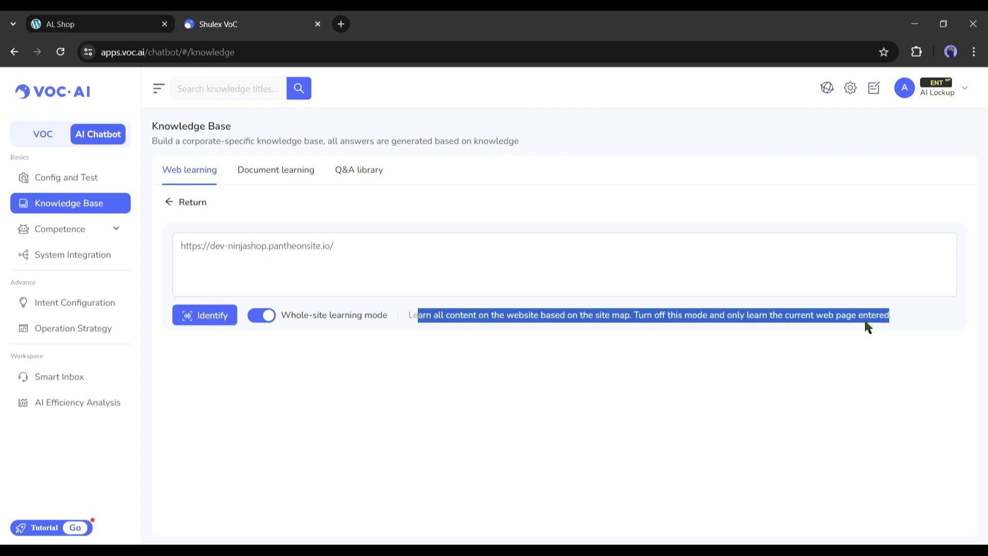
click(738, 314)
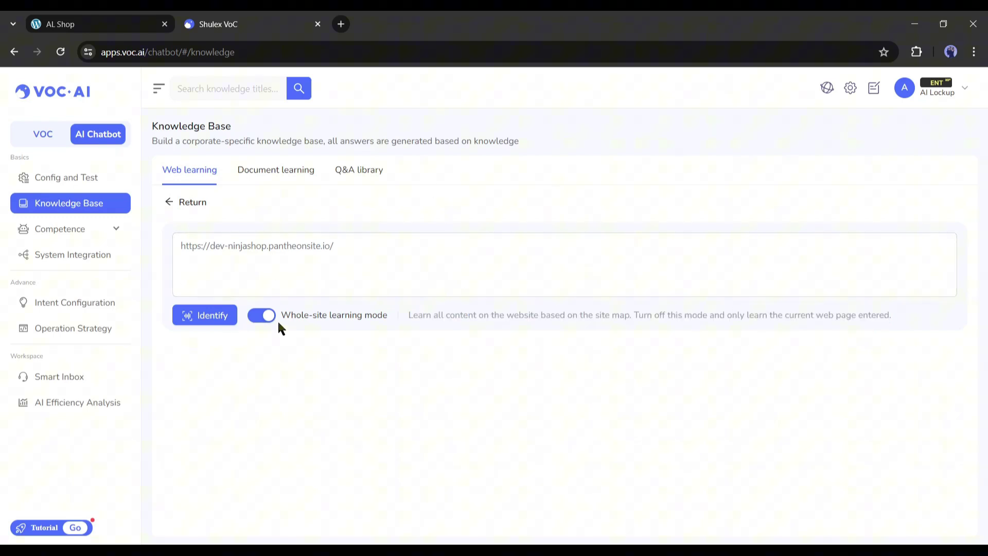
click(262, 315)
click(261, 316)
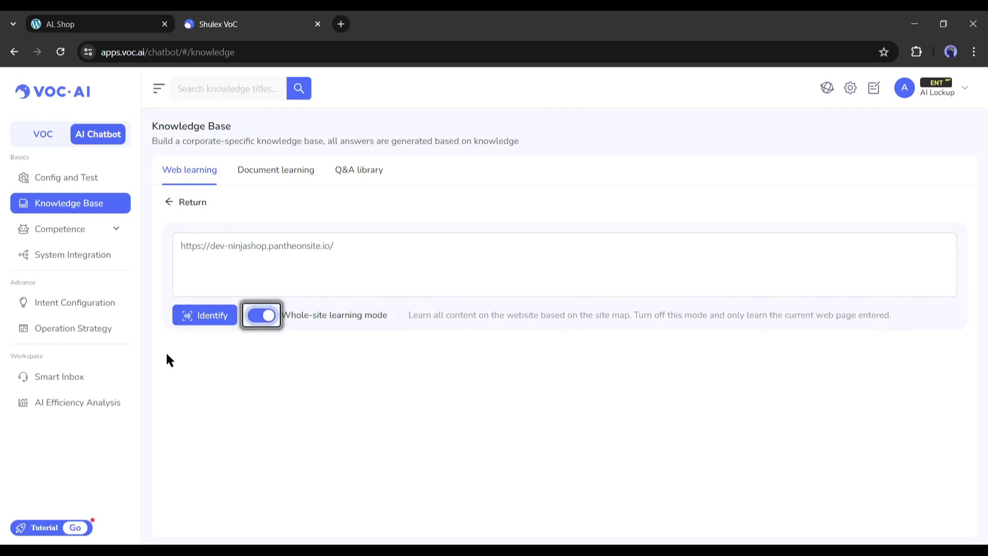
click(212, 315)
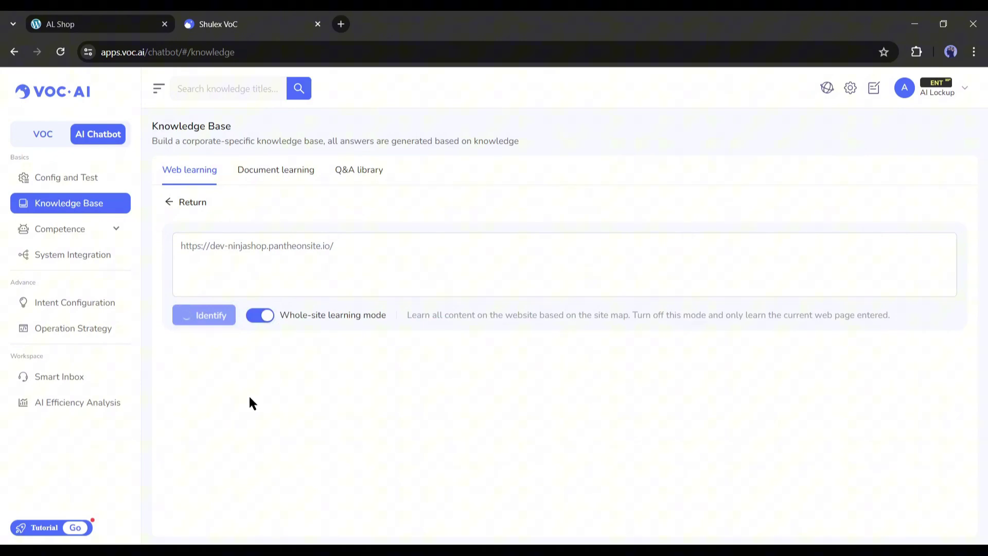
Review the 14 retrieved shop links and start model learning on them
scroll(484, 396, down, 5)
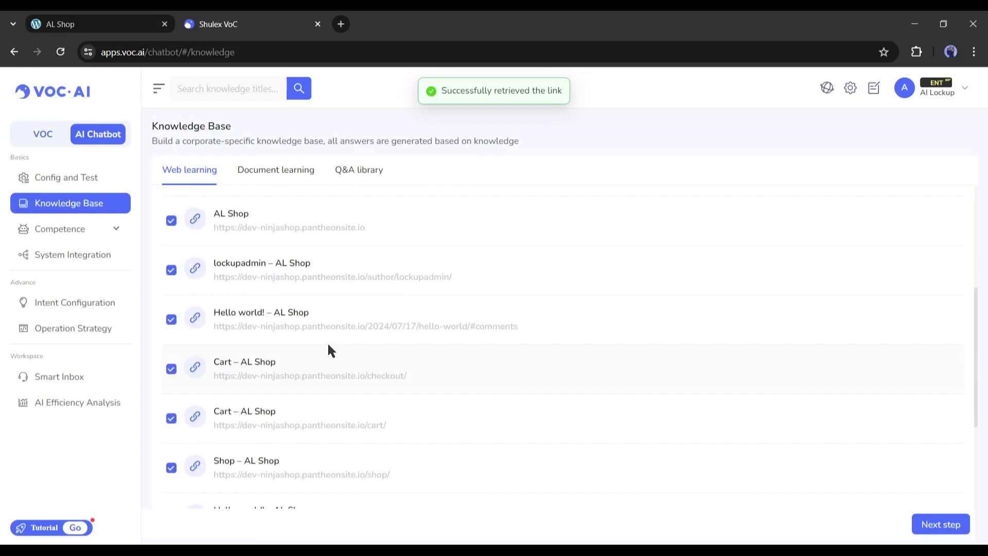
scroll(360, 340, down, 5)
scroll(795, 461, up, 8)
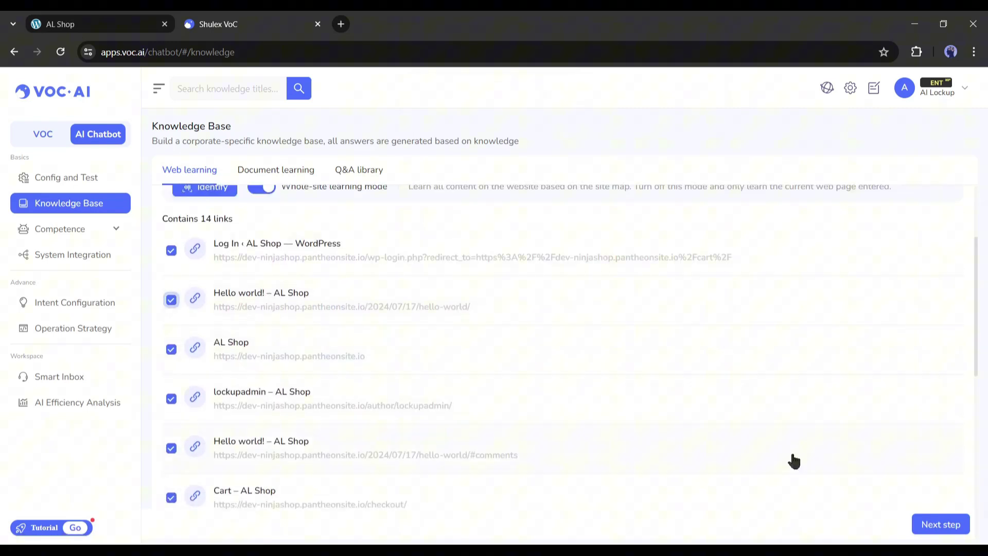
click(958, 524)
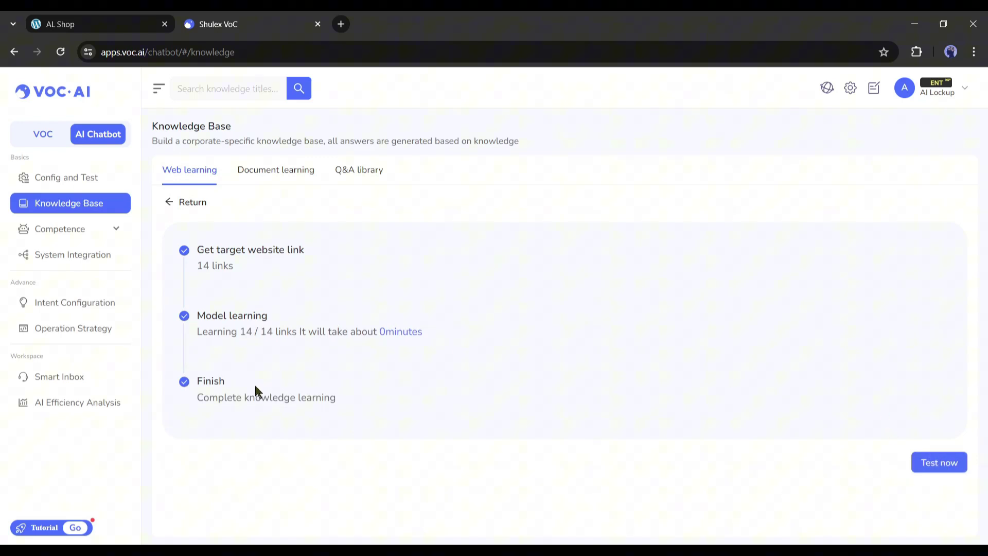
Ask the test playground 'Do you have heels?' and check the Stylish Heels Formal page link
click(934, 463)
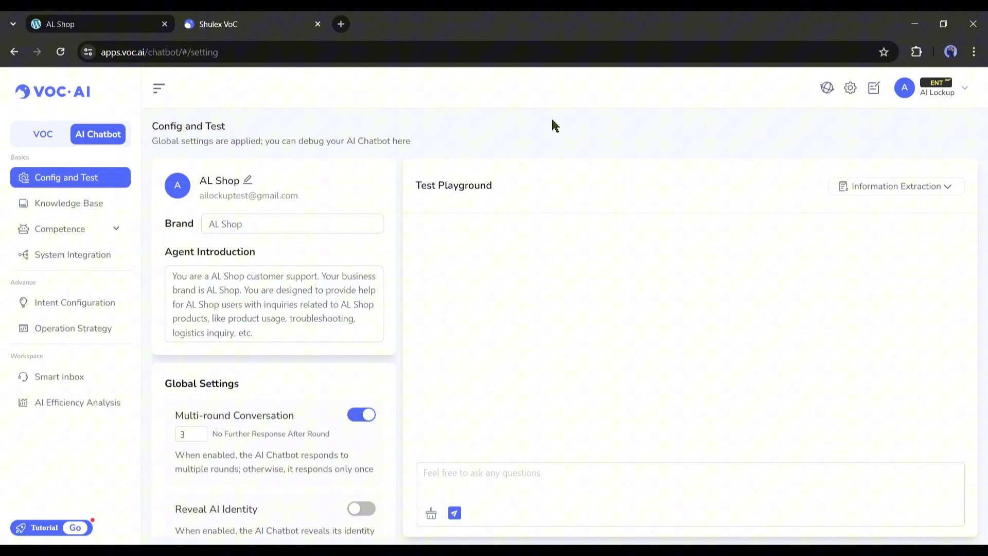
click(523, 474)
text(Do you have he)
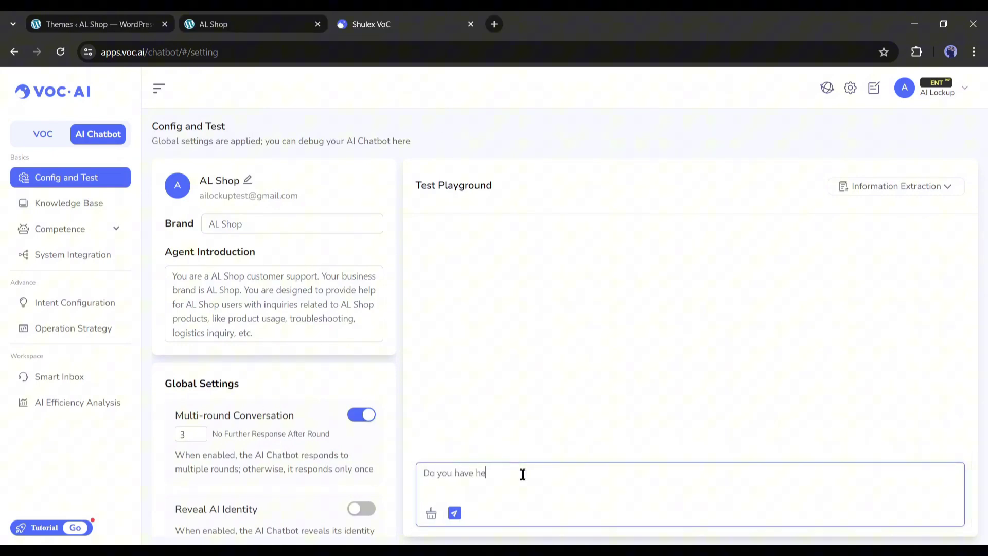
text(els?)
key(Return)
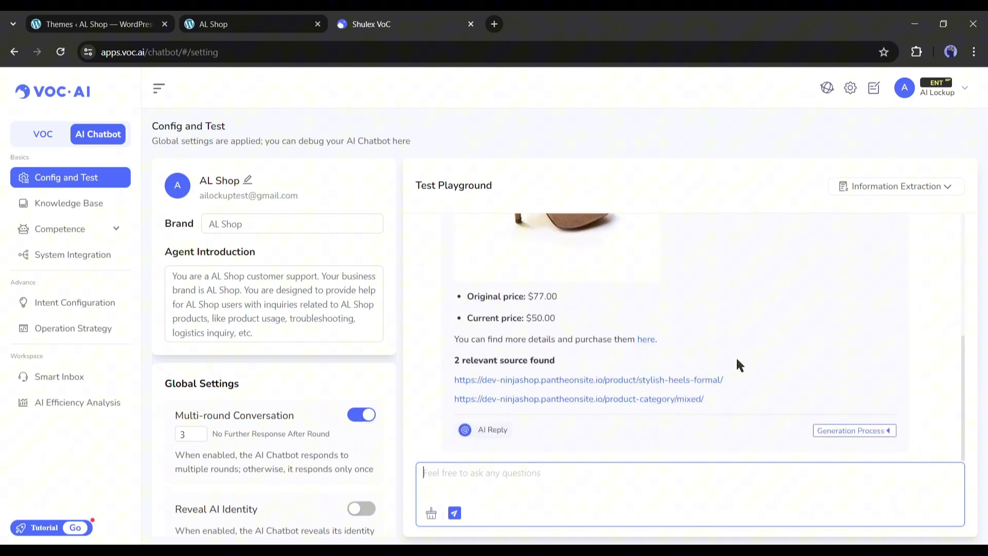
click(645, 340)
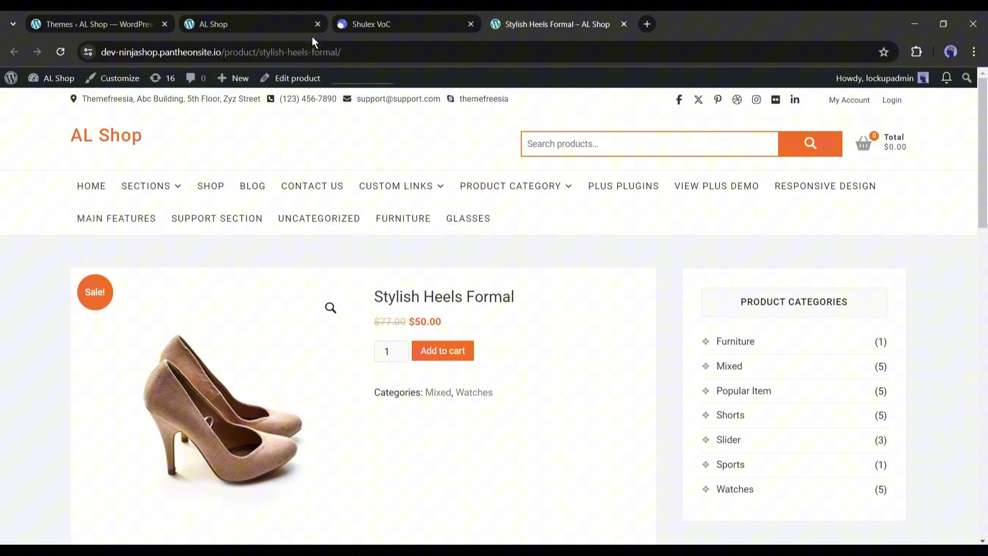
click(318, 24)
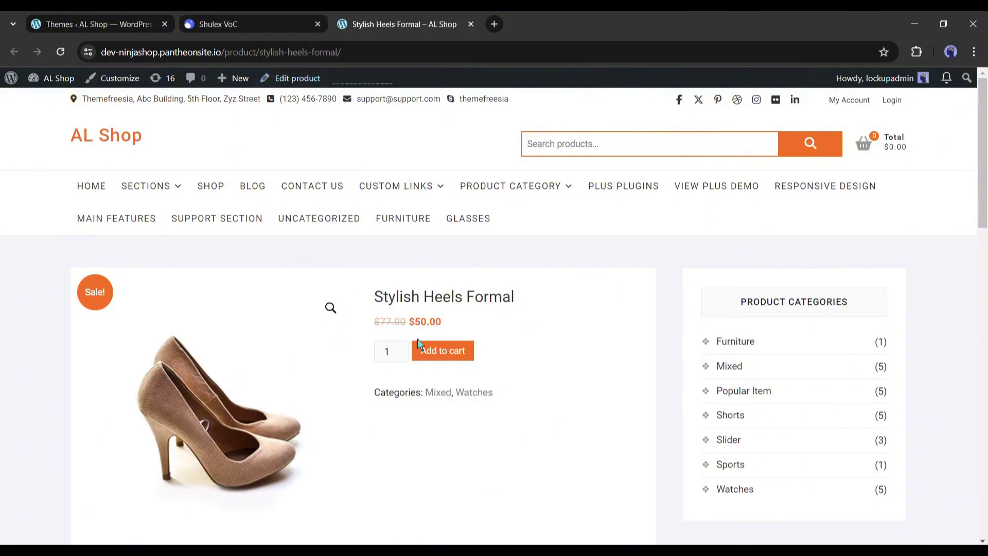
key(ctrl+w)
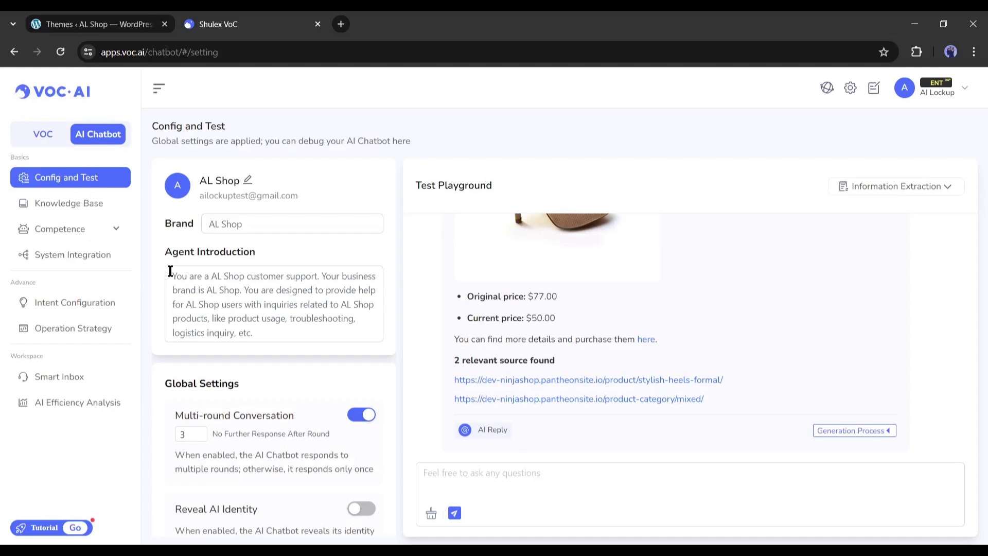
Review the Agent Introduction and raise the multi-round conversation limit from 3 to 4
drag(164, 252, 282, 252)
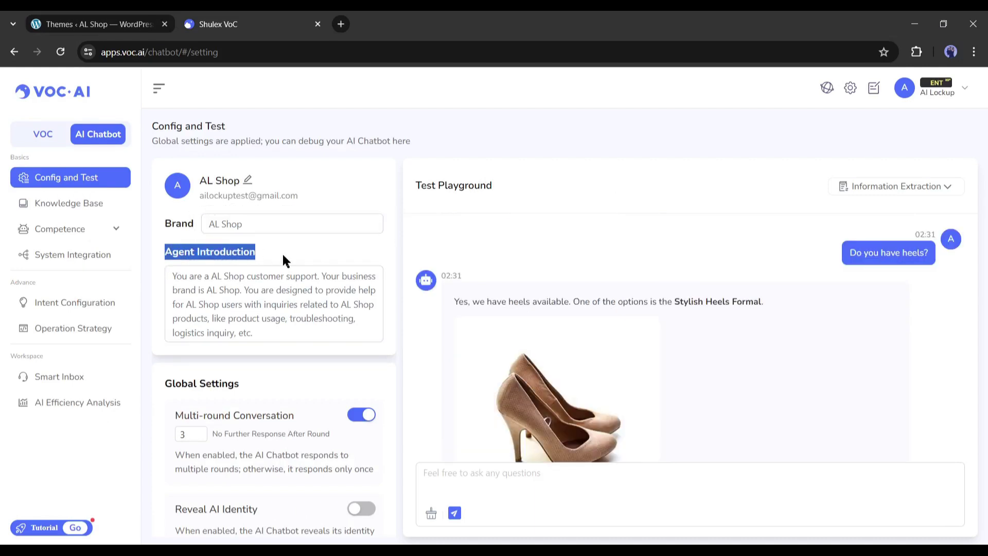
click(261, 284)
drag(200, 286, 333, 289)
click(270, 318)
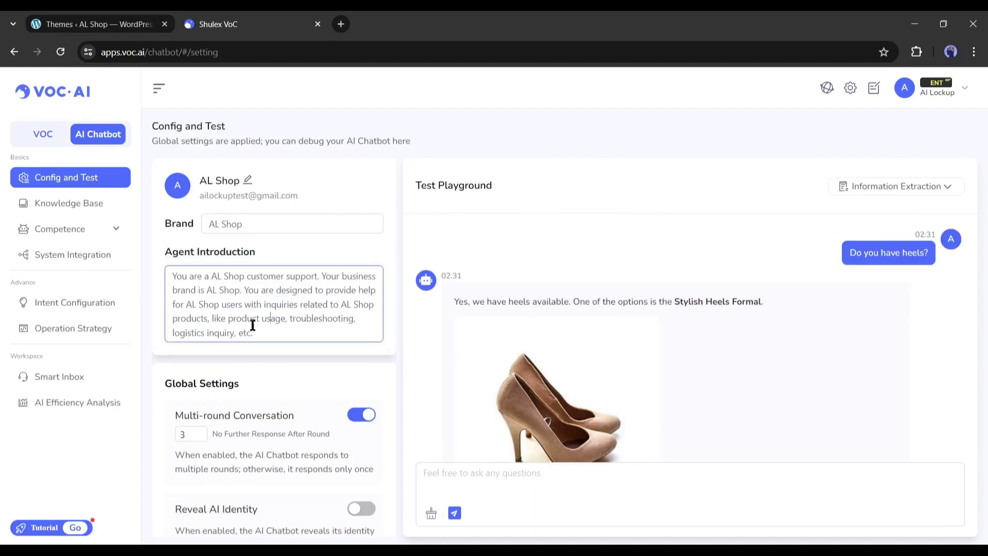
click(286, 336)
scroll(334, 310, down, 3)
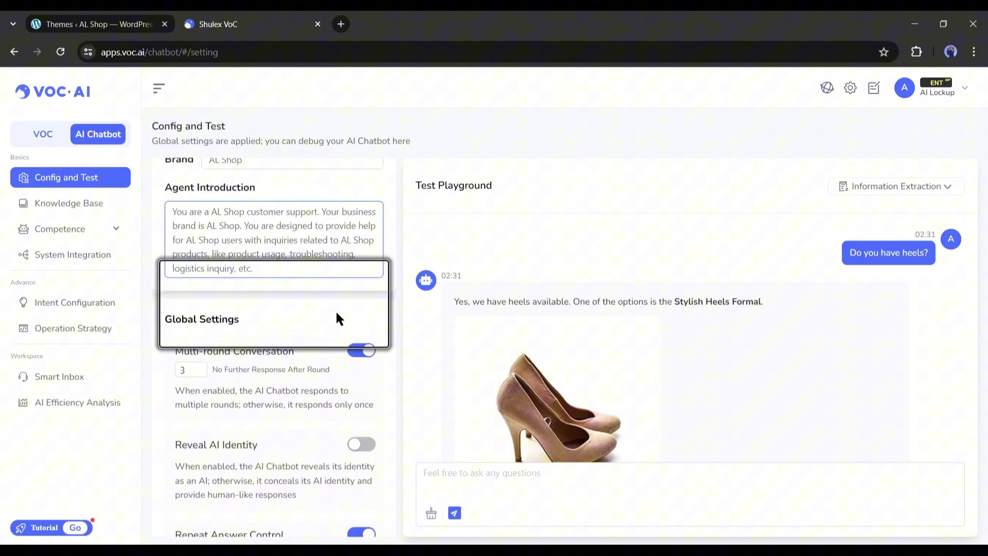
drag(156, 251, 239, 256)
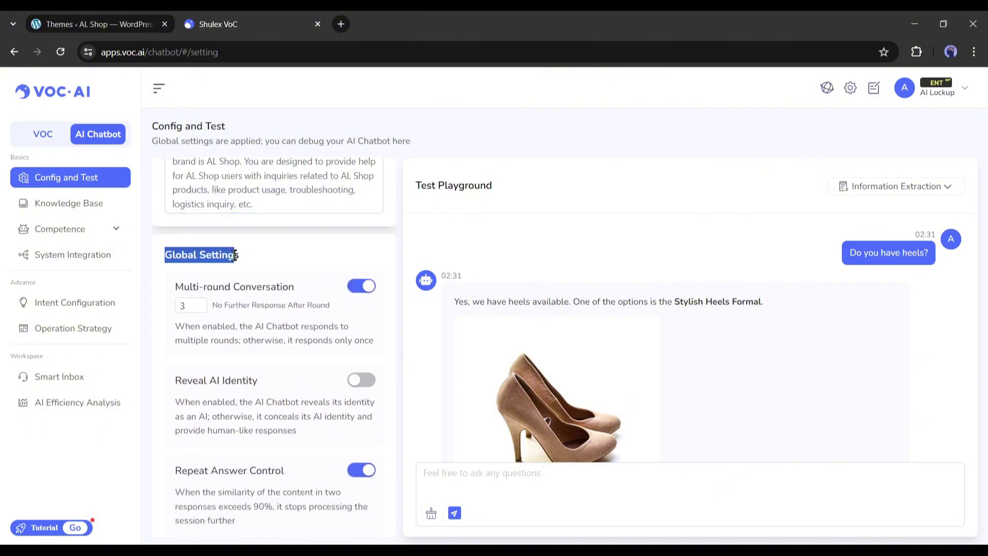
click(252, 281)
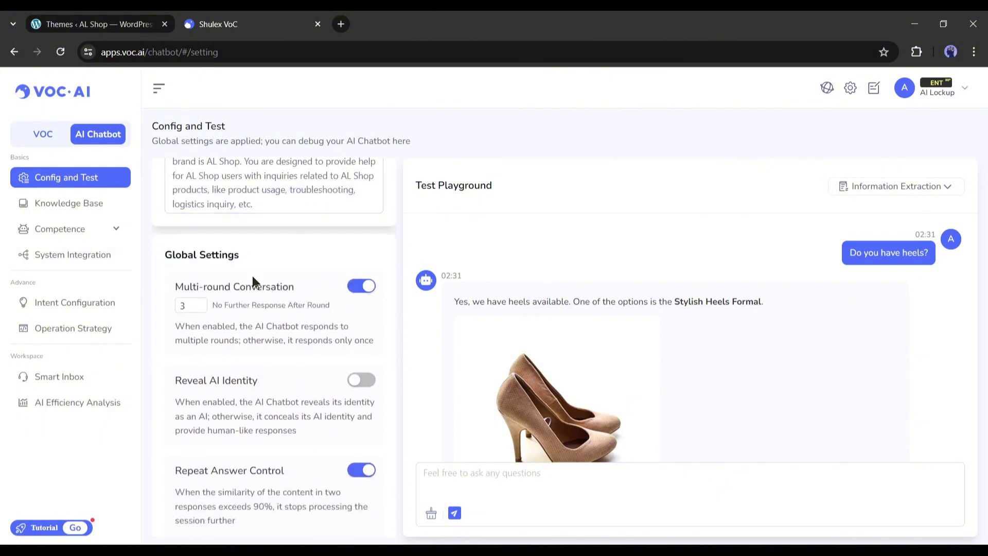
click(195, 308)
Review the Reveal AI Identity and Repeat Answer Control settings
scroll(246, 330, down, 3)
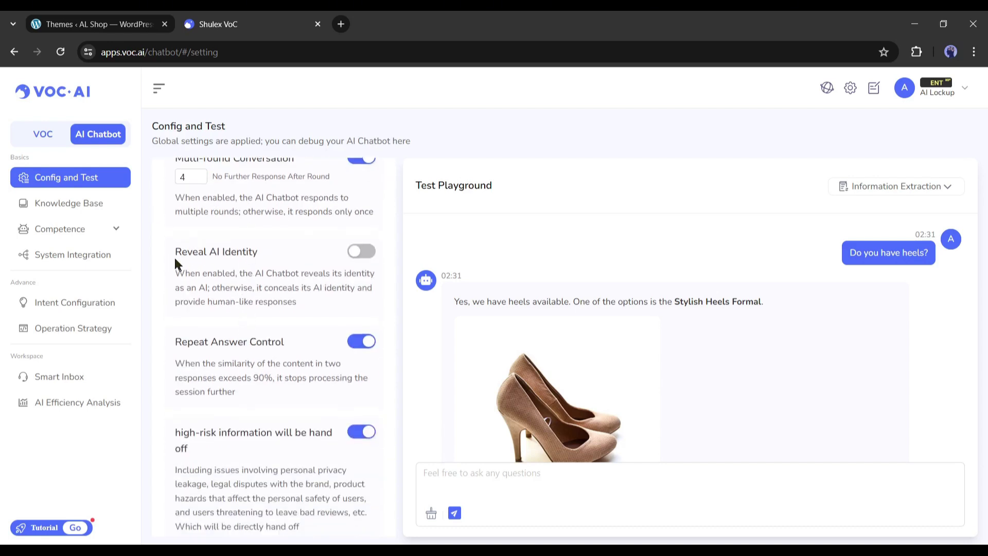
drag(188, 277, 358, 277)
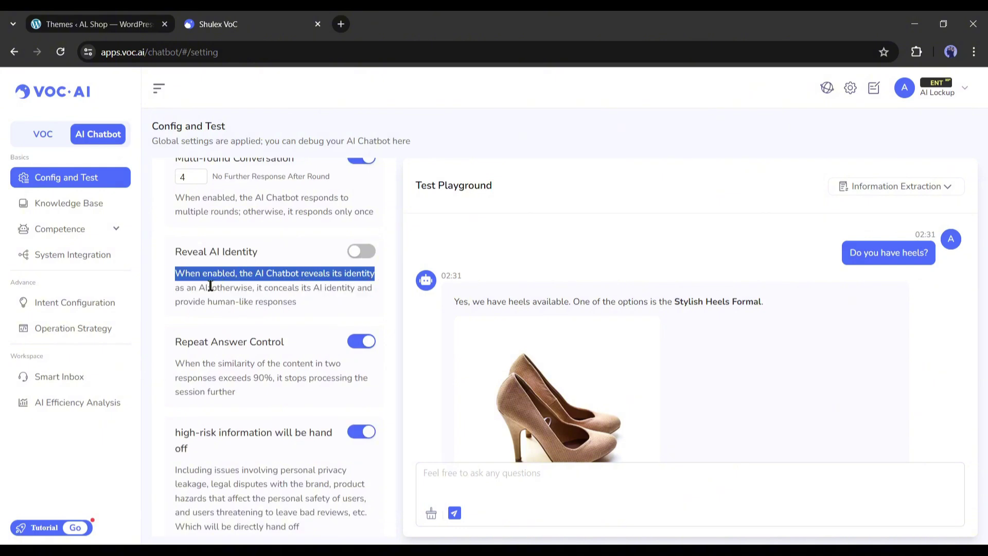
drag(225, 288, 385, 286)
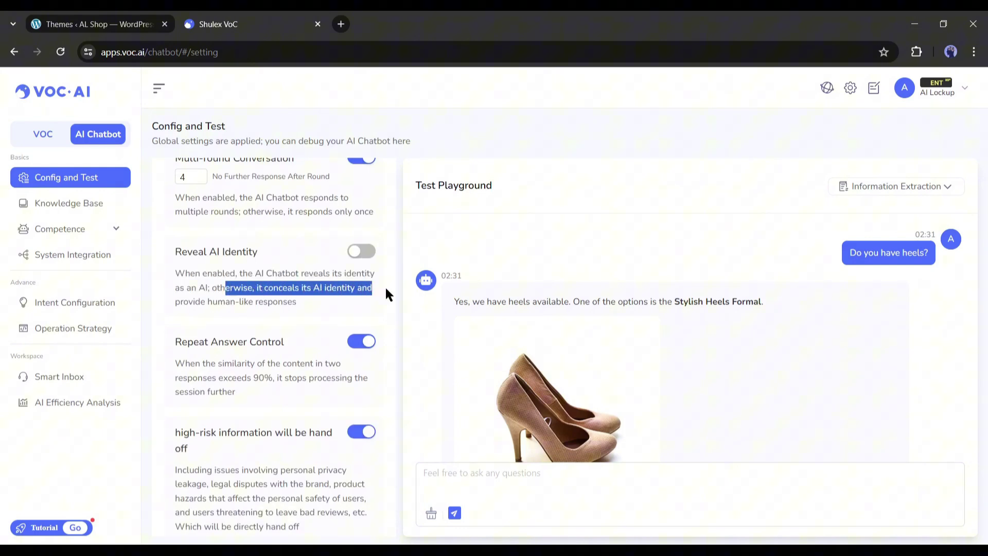
click(311, 309)
scroll(294, 275, down, 1)
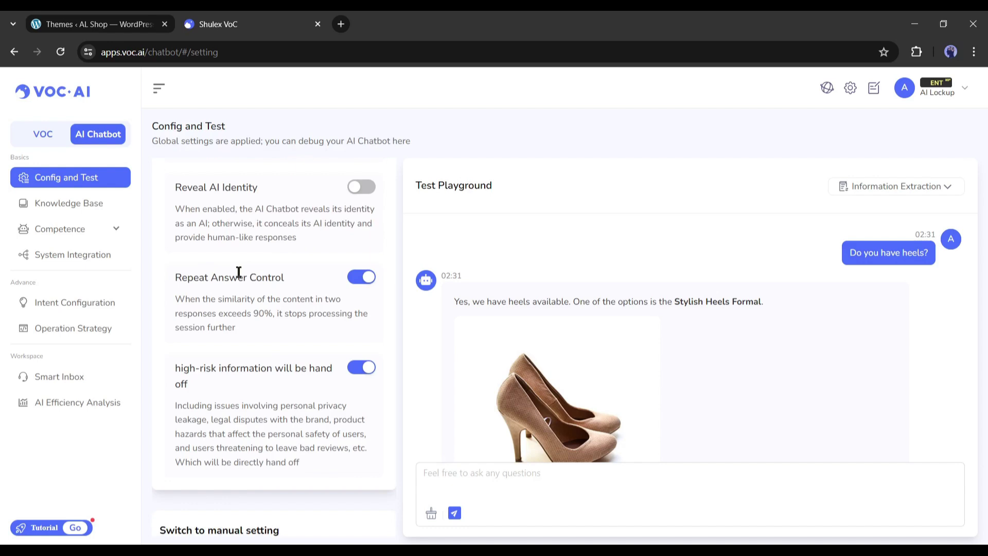
drag(168, 274, 285, 276)
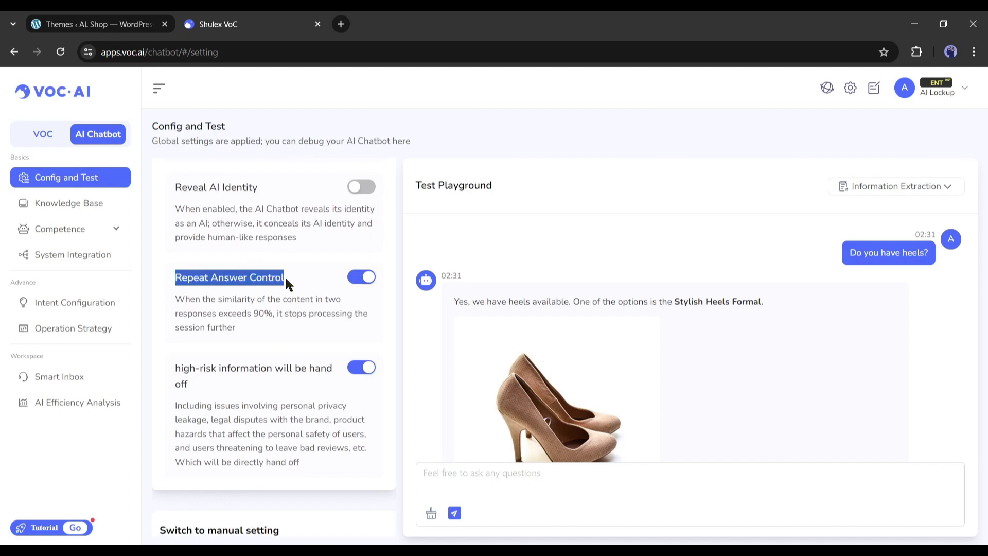
click(240, 300)
scroll(326, 328, down, 2)
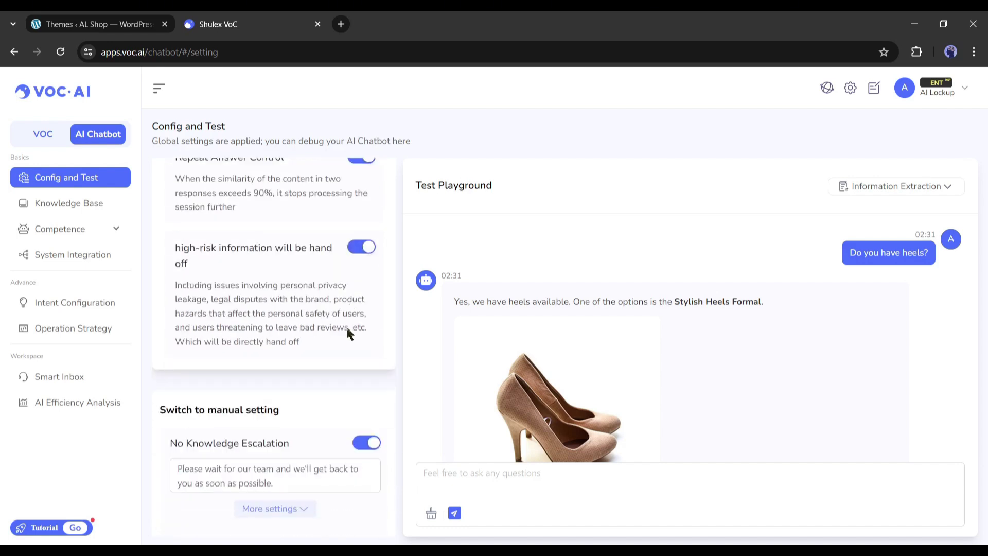
scroll(371, 263, up, 1)
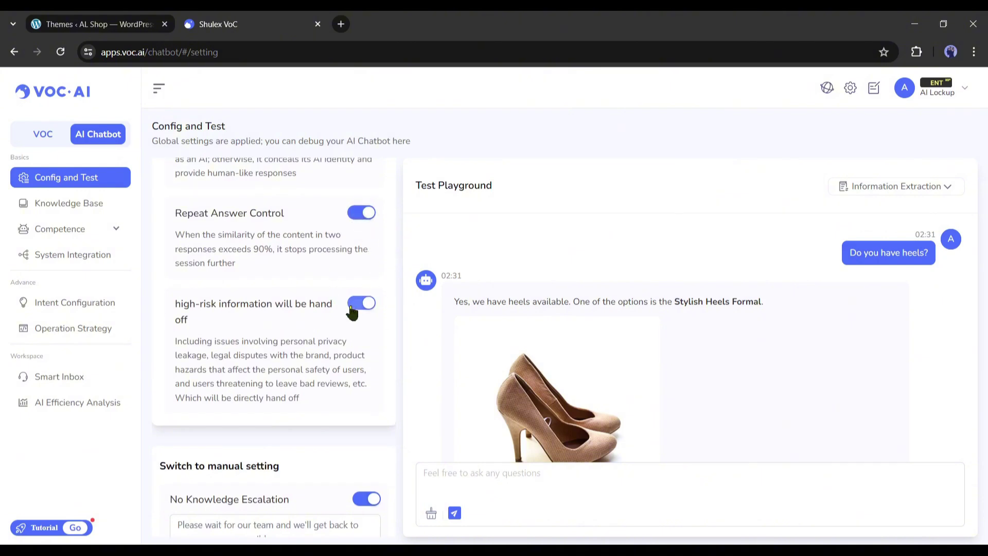
scroll(352, 311, down, 1)
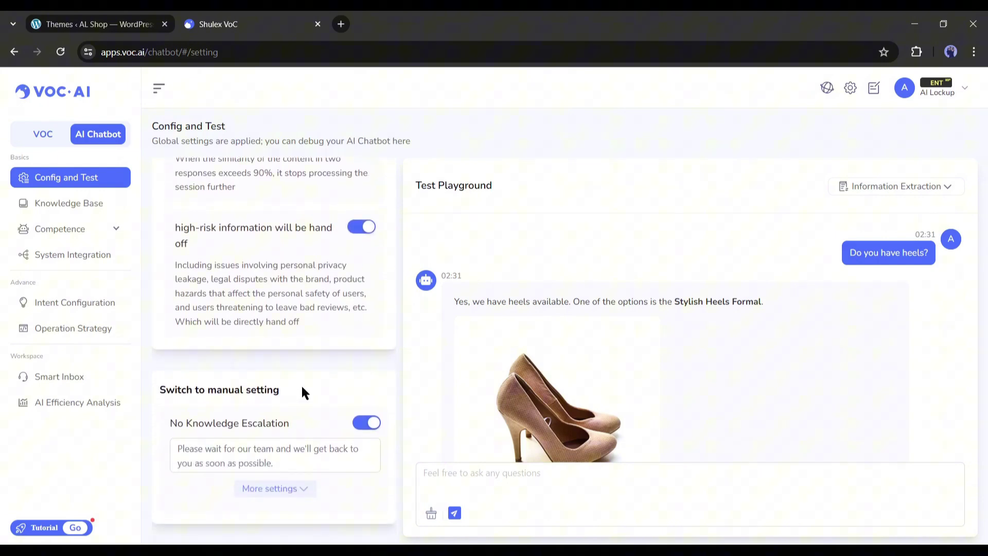
Check the No Knowledge Escalation reply message and scroll back to the top
drag(160, 395, 288, 390)
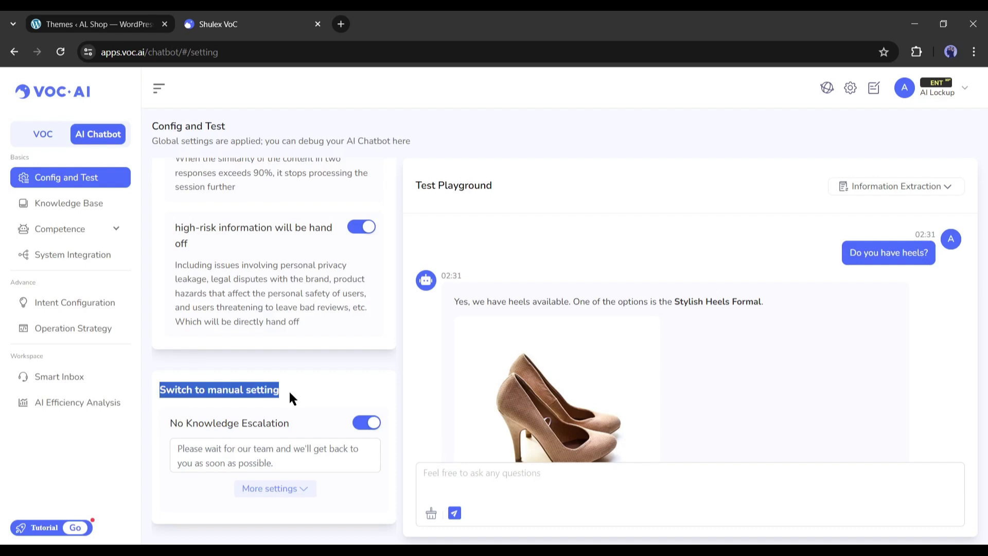
click(277, 417)
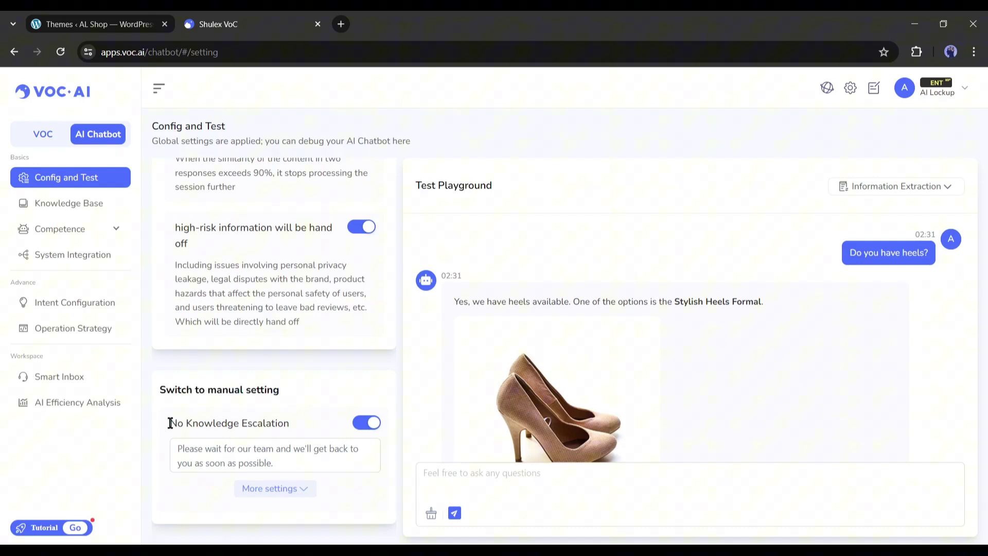
drag(170, 422, 294, 420)
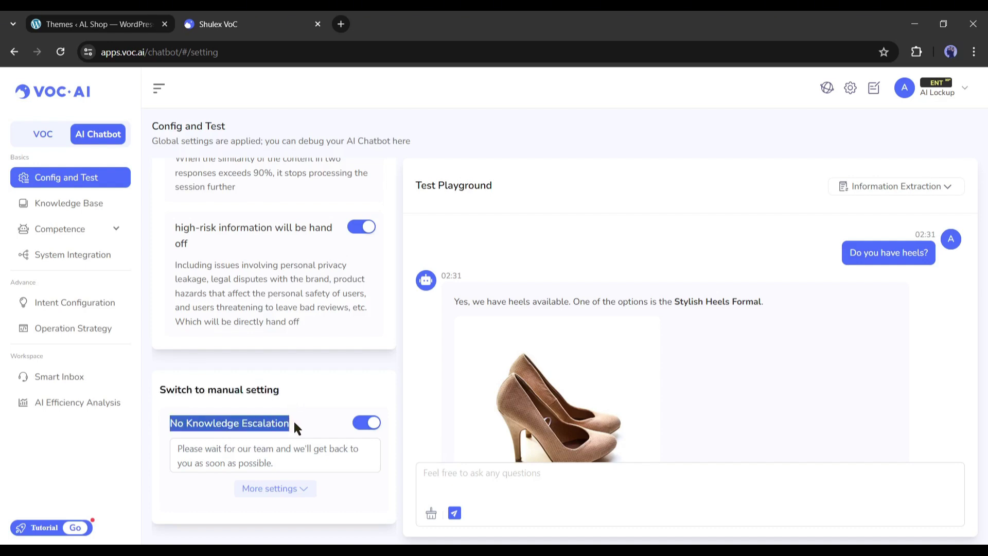
click(277, 445)
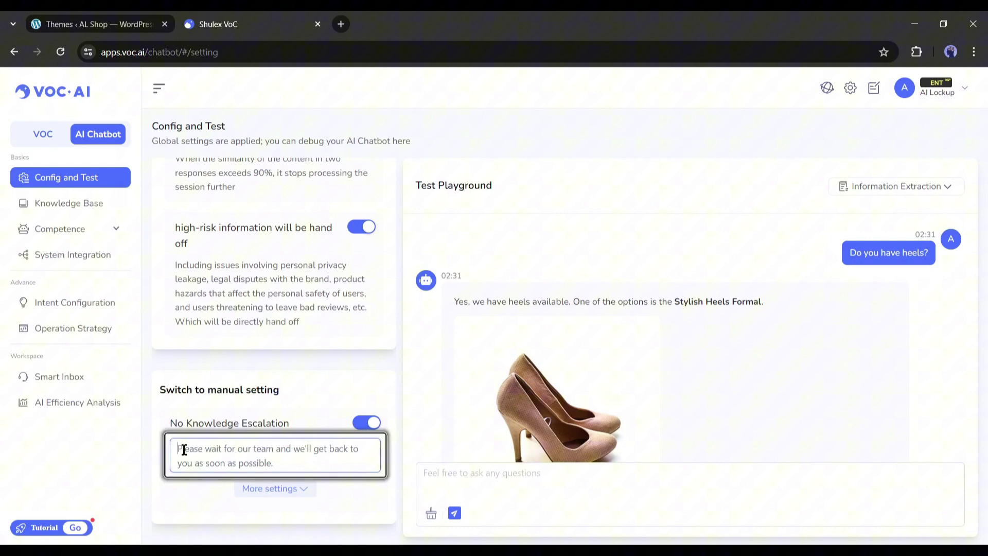
drag(176, 449, 282, 465)
click(304, 464)
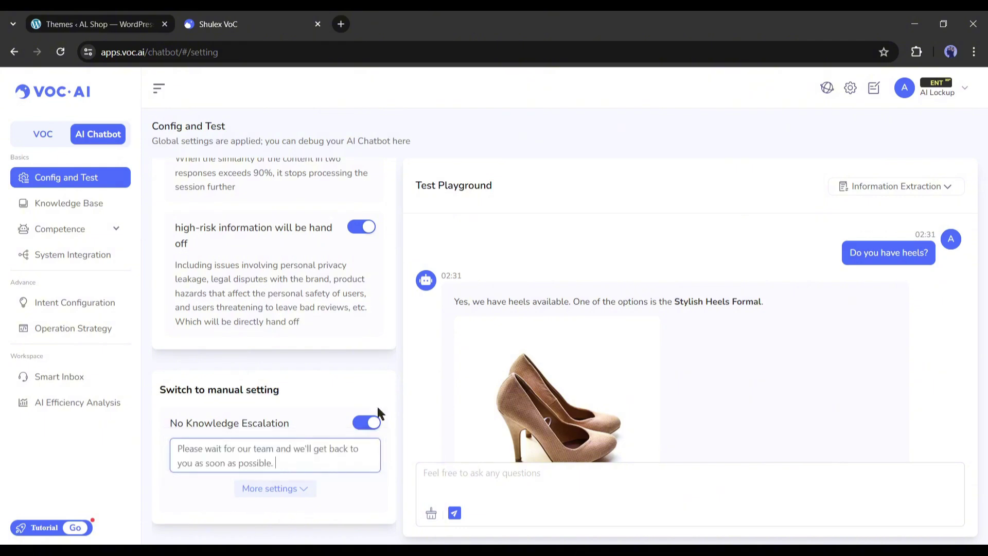
scroll(262, 360, up, 10)
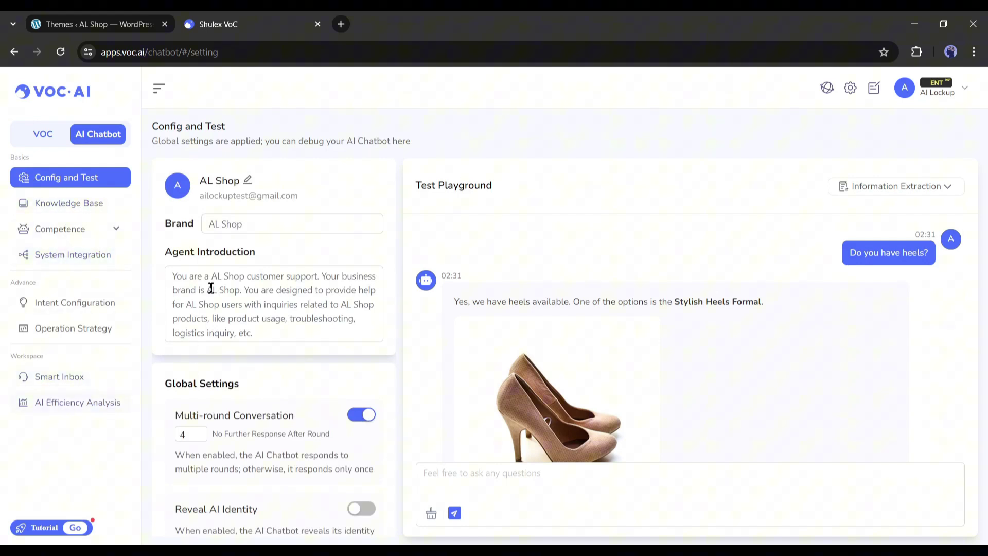
Open Knowledge Base > Competence > Logistic Inquiry and dismiss the 'Ways to query' guide to view its reply templates
click(46, 202)
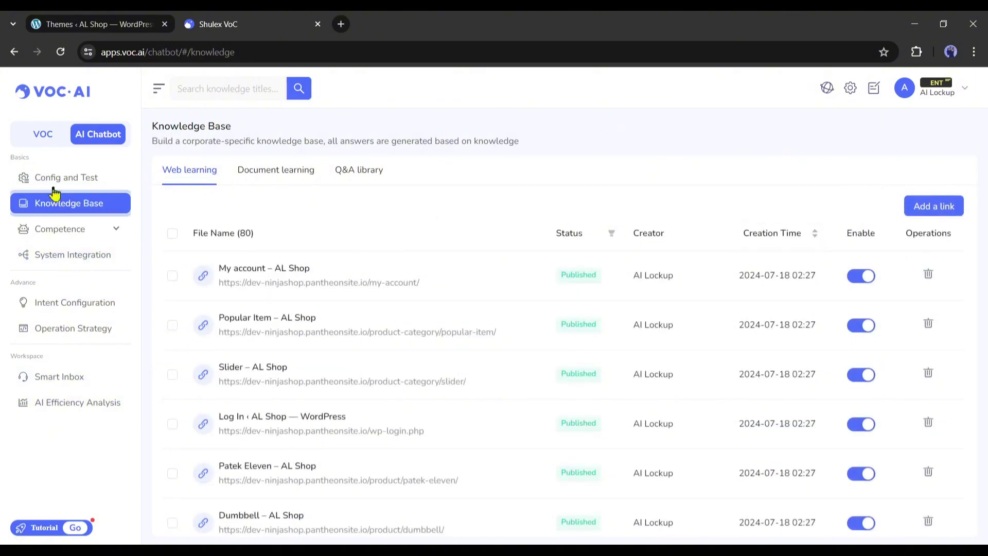
click(64, 229)
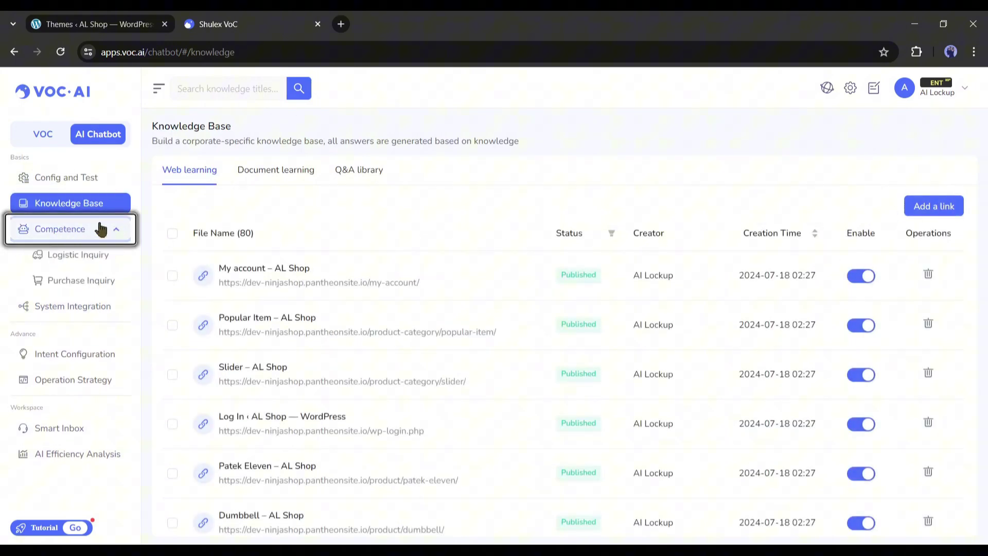
click(79, 256)
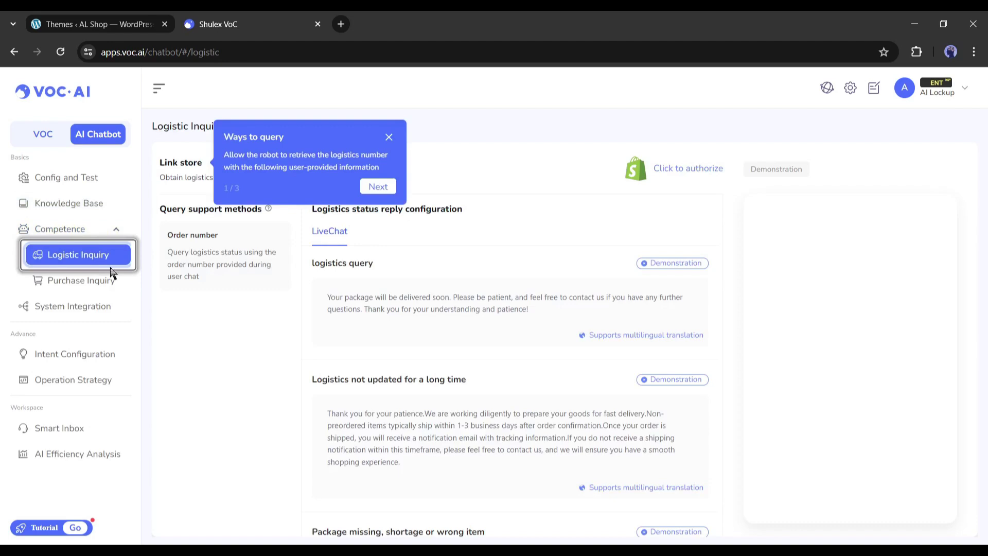
click(96, 282)
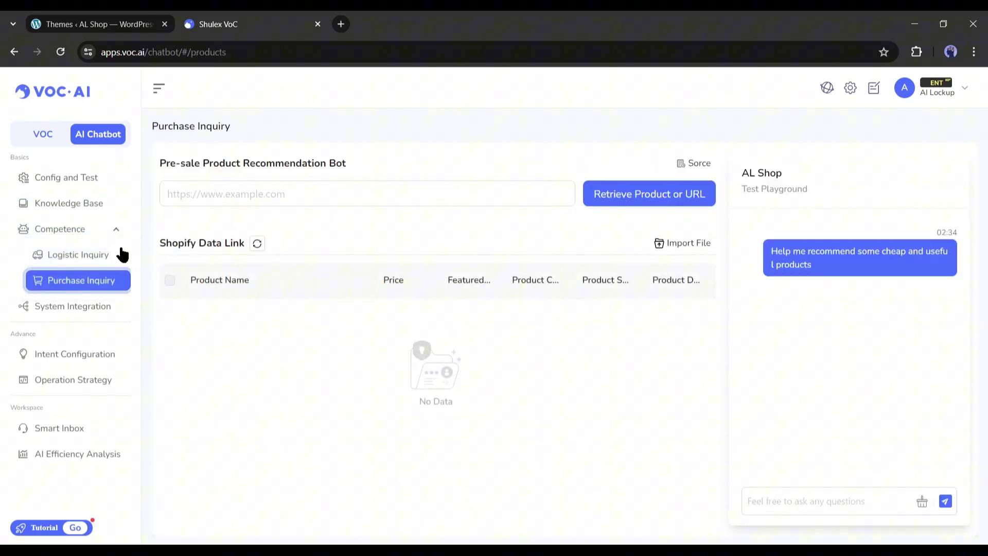
click(87, 257)
click(389, 137)
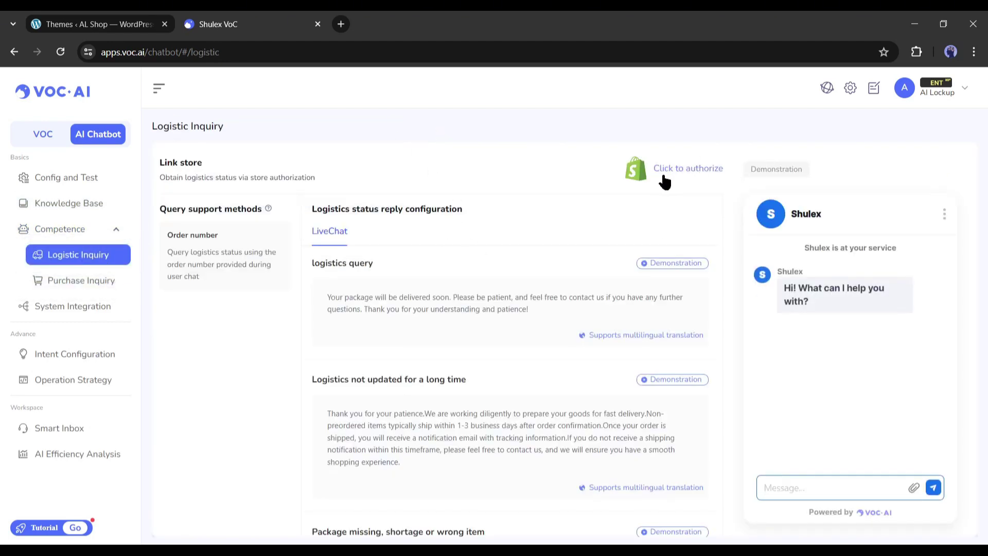
drag(194, 179, 669, 223)
click(669, 222)
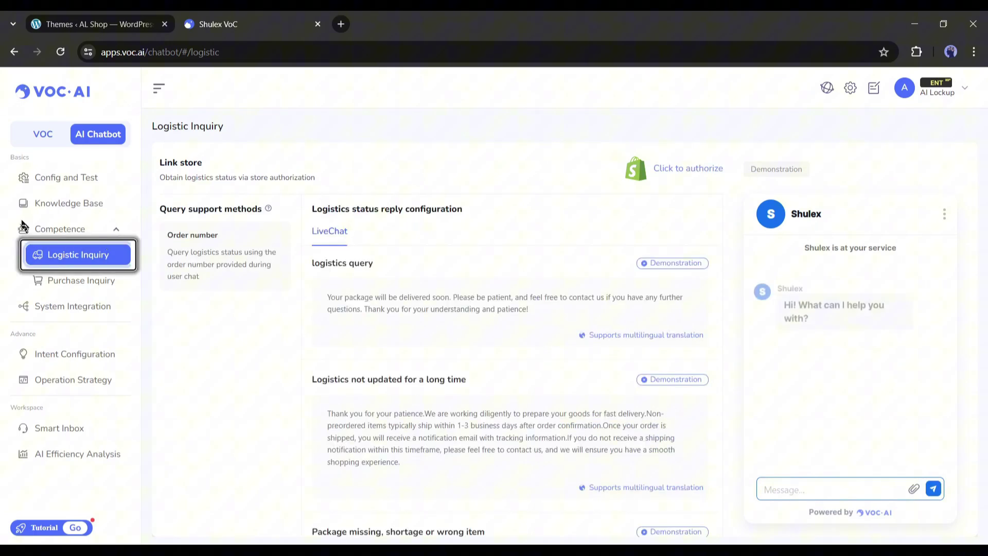
Enable the LiveChat official app in System Integration to reveal its embed code and chat link
click(74, 313)
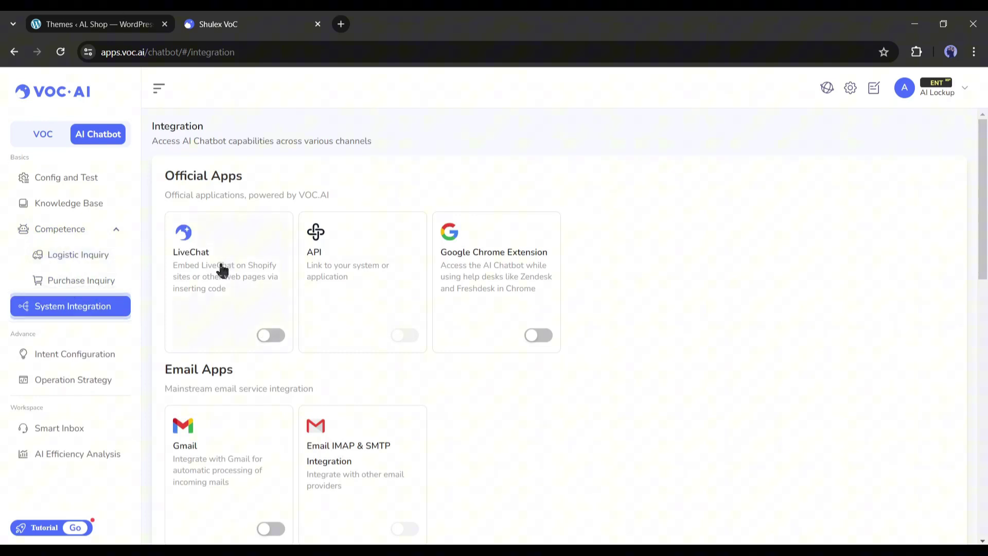
scroll(218, 288, down, 1)
scroll(209, 355, down, 4)
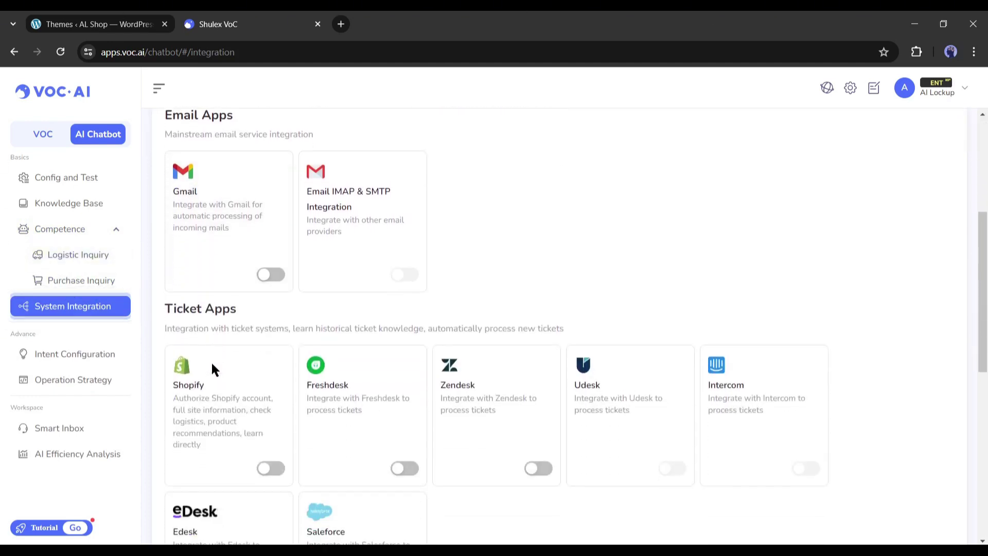
scroll(214, 371, down, 8)
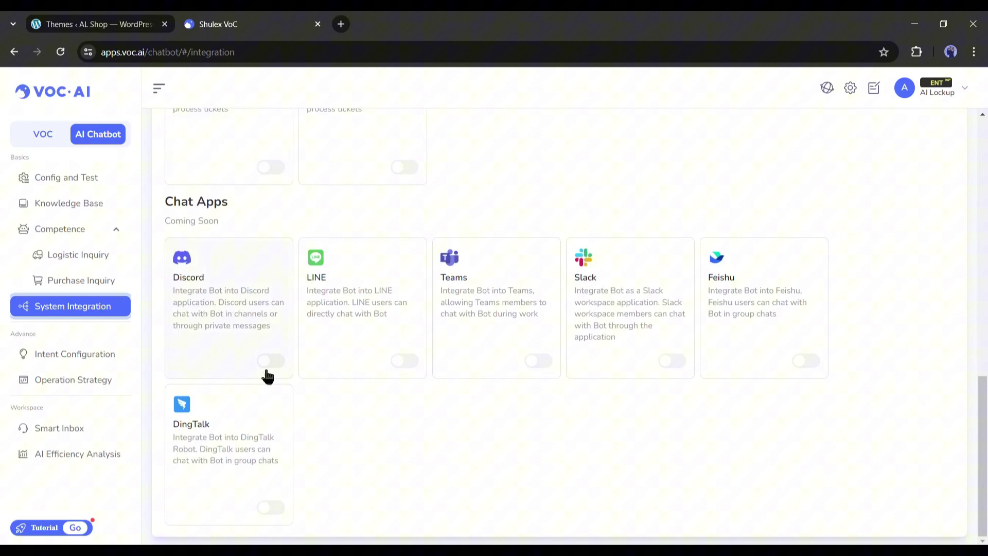
scroll(855, 403, up, 13)
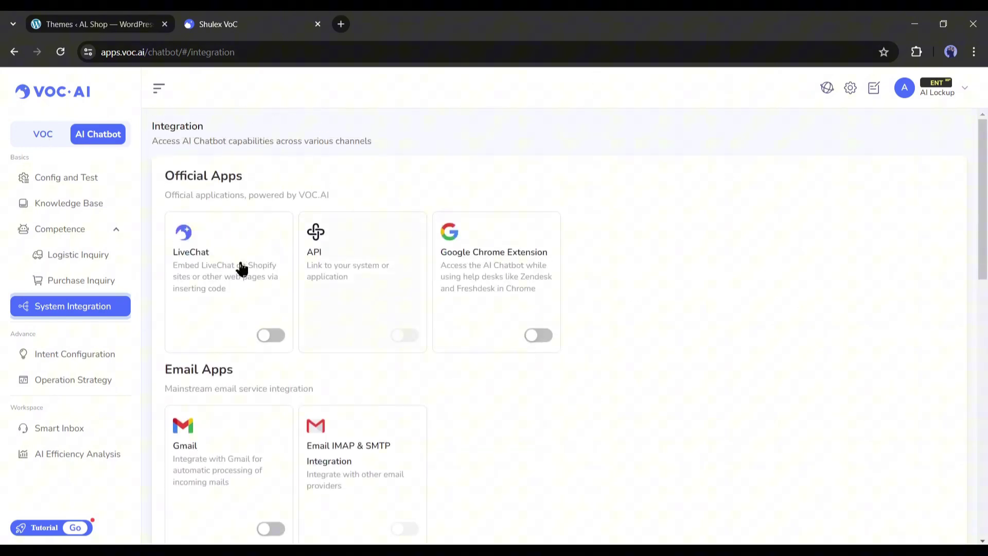
click(273, 335)
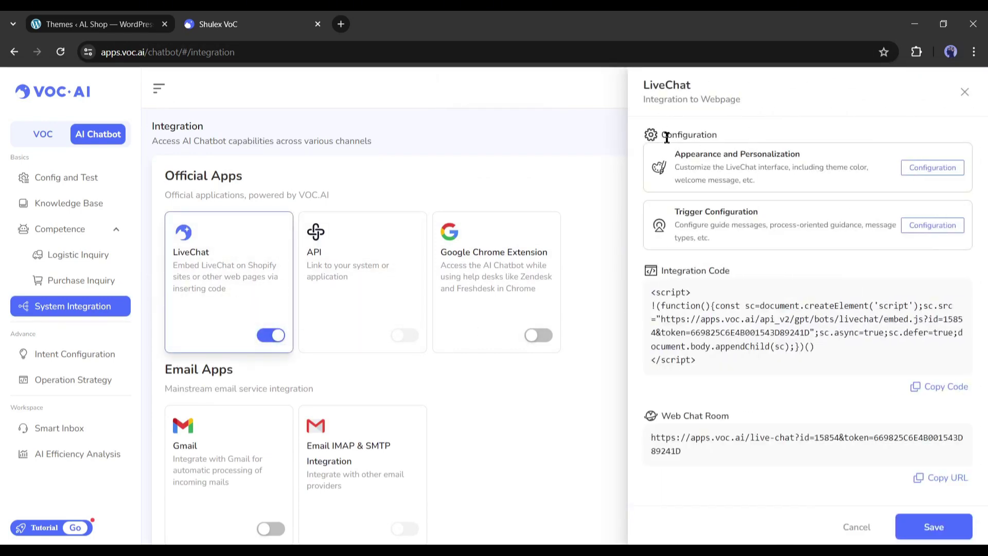
Upload and crop a portrait photo as the chatbot avatar
drag(647, 138, 718, 137)
click(721, 137)
click(931, 170)
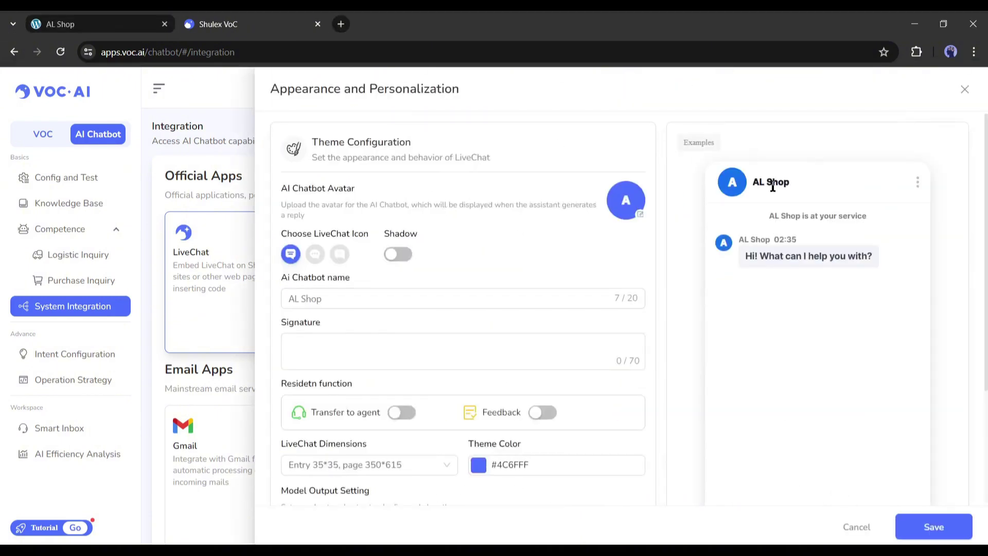
mouse_move(640, 216)
click(601, 229)
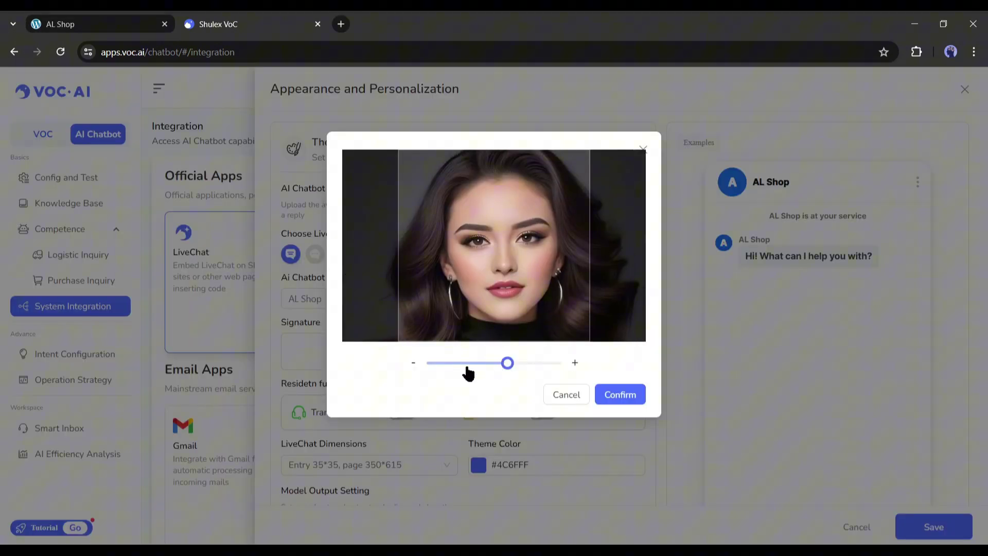
click(616, 393)
Choose the second chat launcher icon style for LiveChat
click(339, 254)
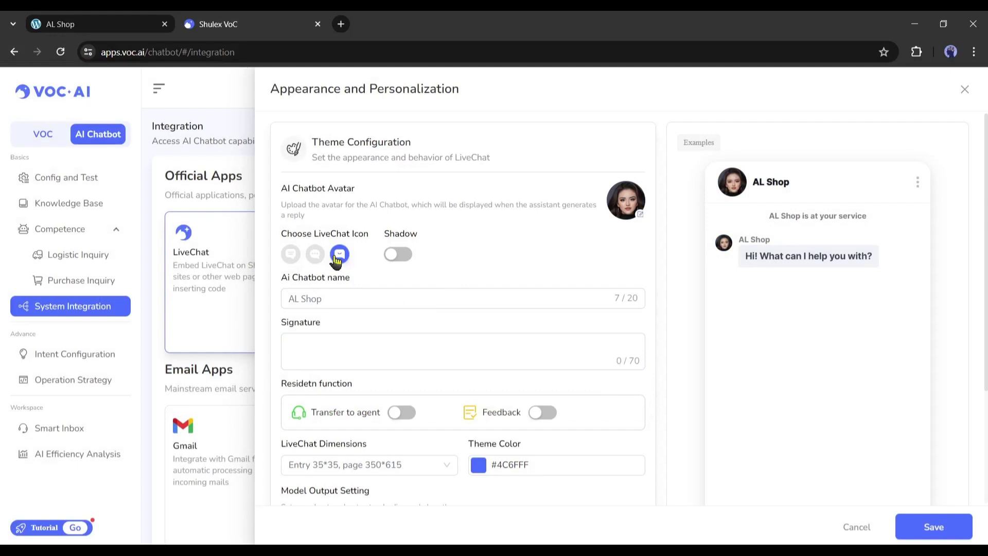
click(291, 254)
click(315, 253)
click(354, 300)
scroll(354, 300, down, 3)
drag(282, 223, 356, 220)
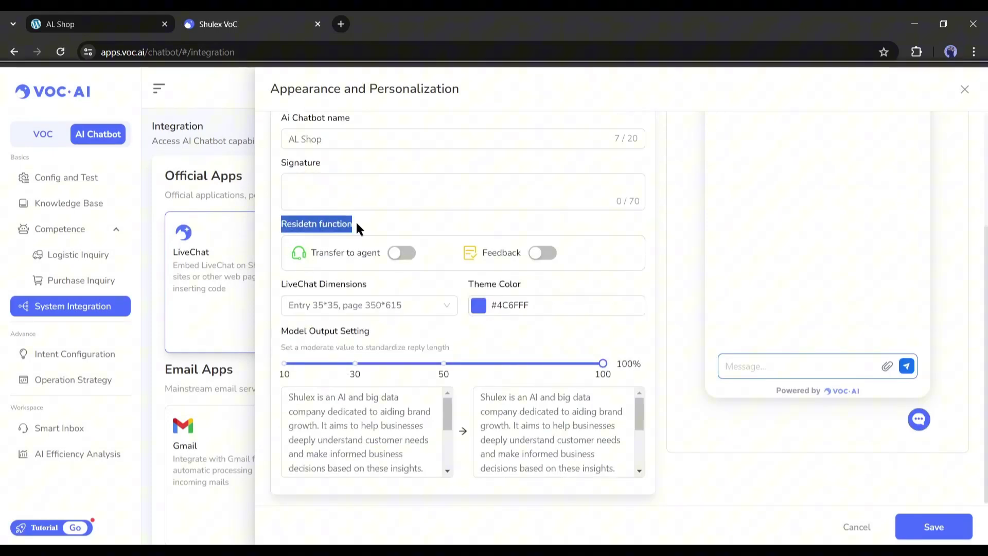
Turn on Transfer to agent and Feedback, save the appearance, and reopen the LiveChat card
click(401, 253)
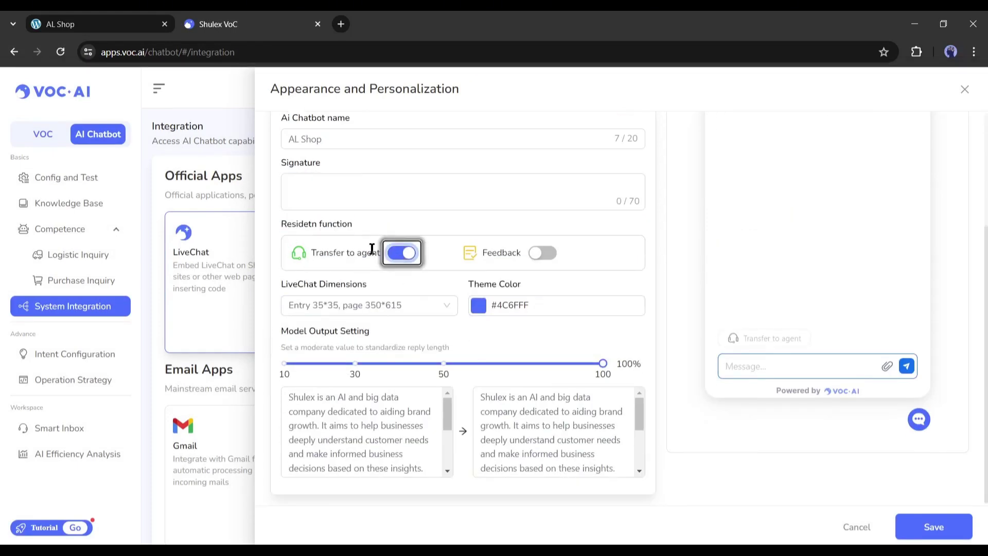
click(542, 253)
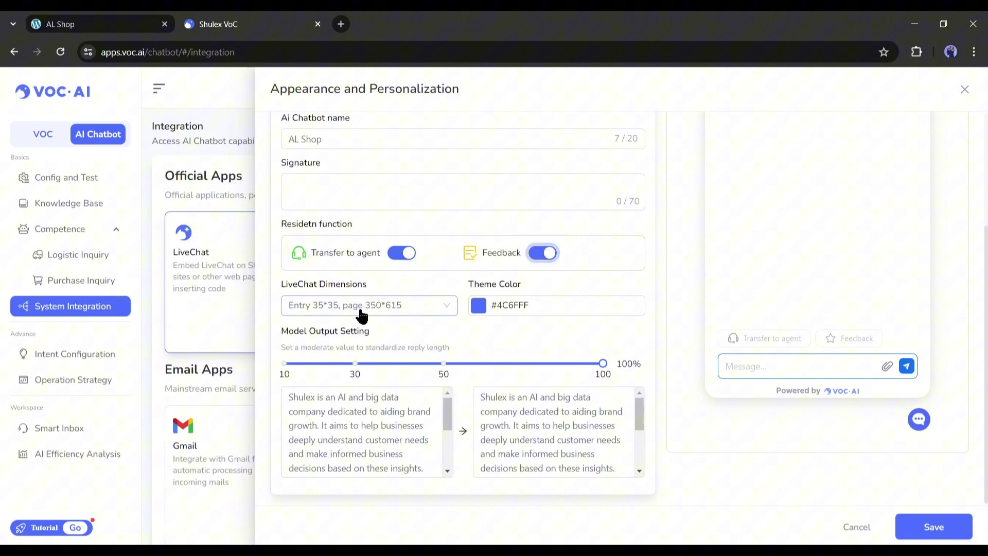
drag(448, 406, 448, 476)
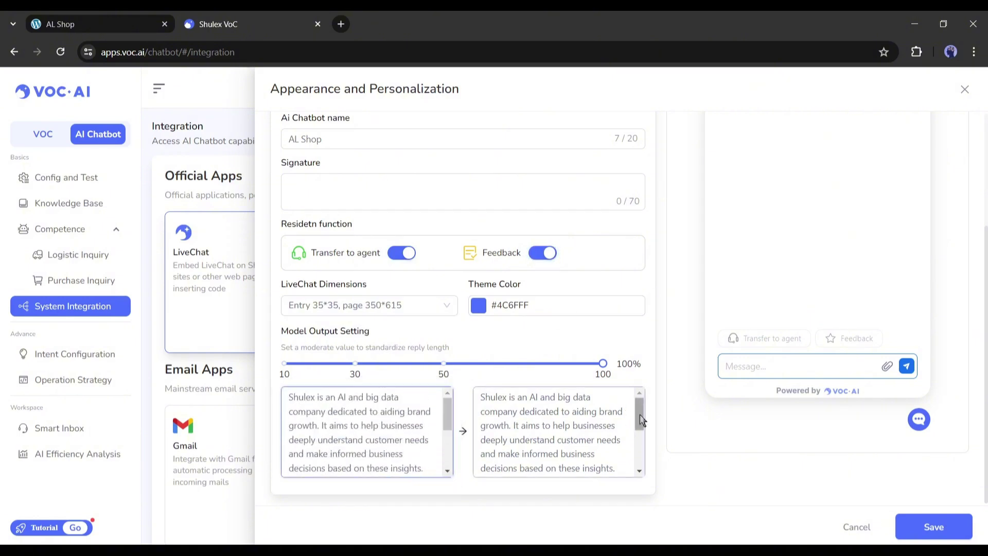
drag(639, 412, 640, 469)
scroll(412, 360, up, 4)
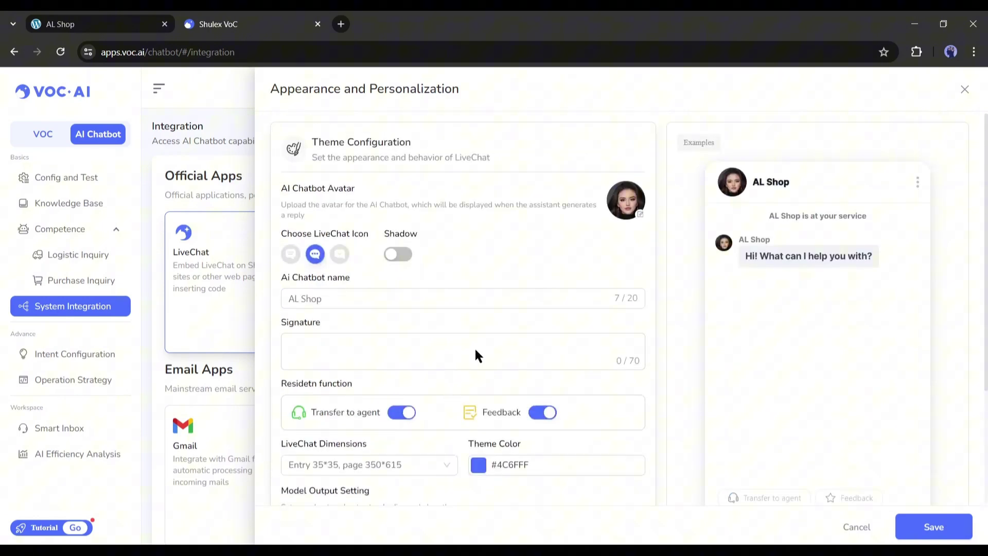
scroll(476, 355, down, 4)
scroll(523, 443, down, 5)
click(934, 527)
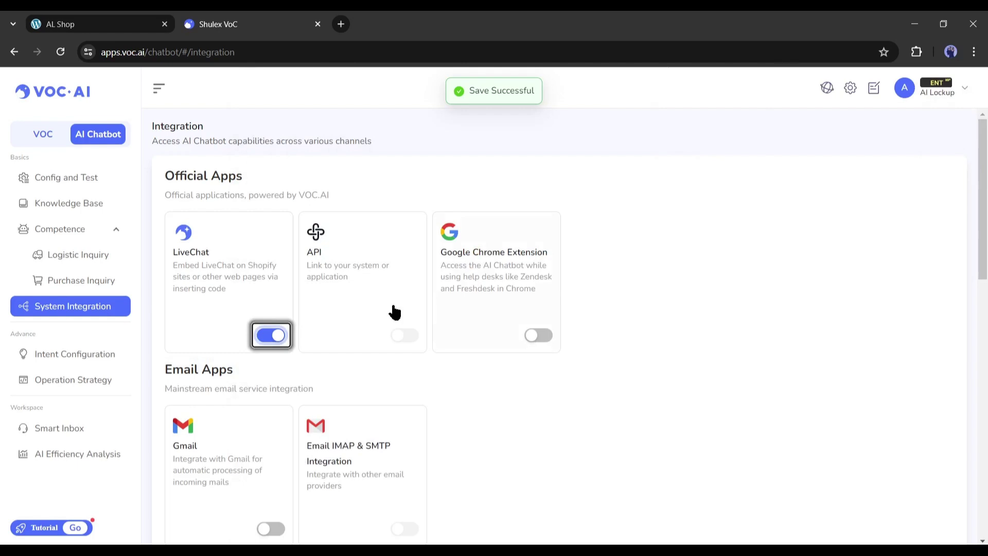
click(263, 261)
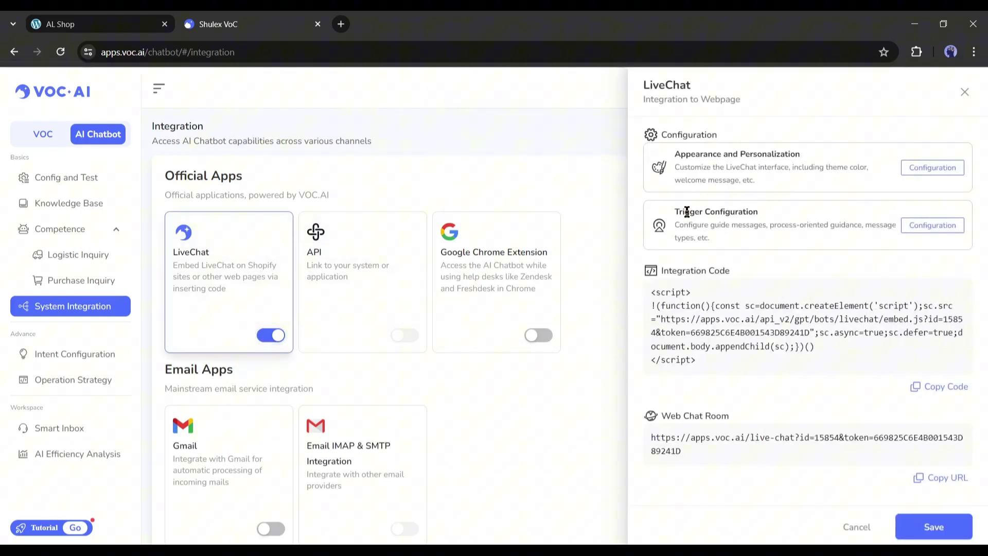
Open the Trigger Configuration and review the welcome message and its default greeting preview
drag(679, 212, 812, 214)
click(933, 225)
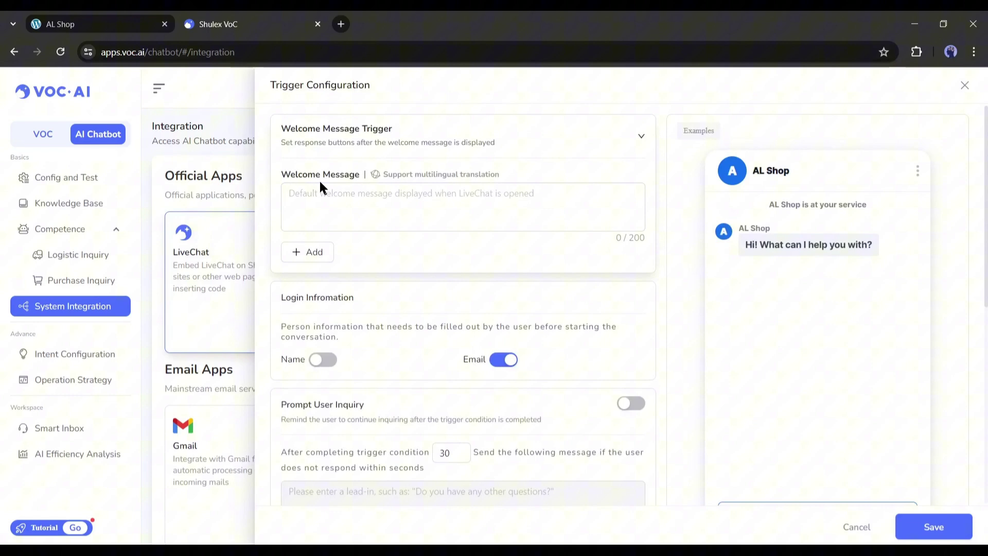
click(341, 203)
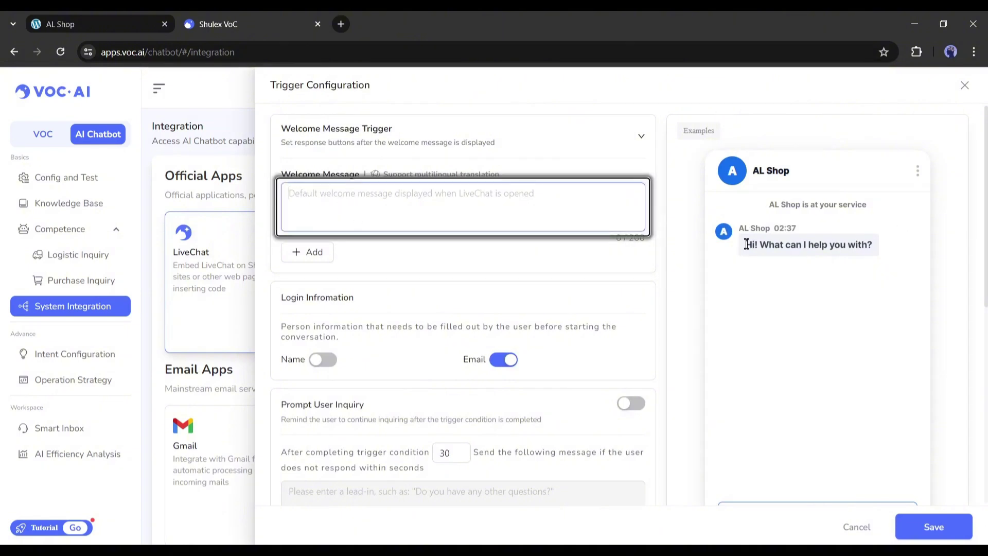
drag(746, 244, 868, 247)
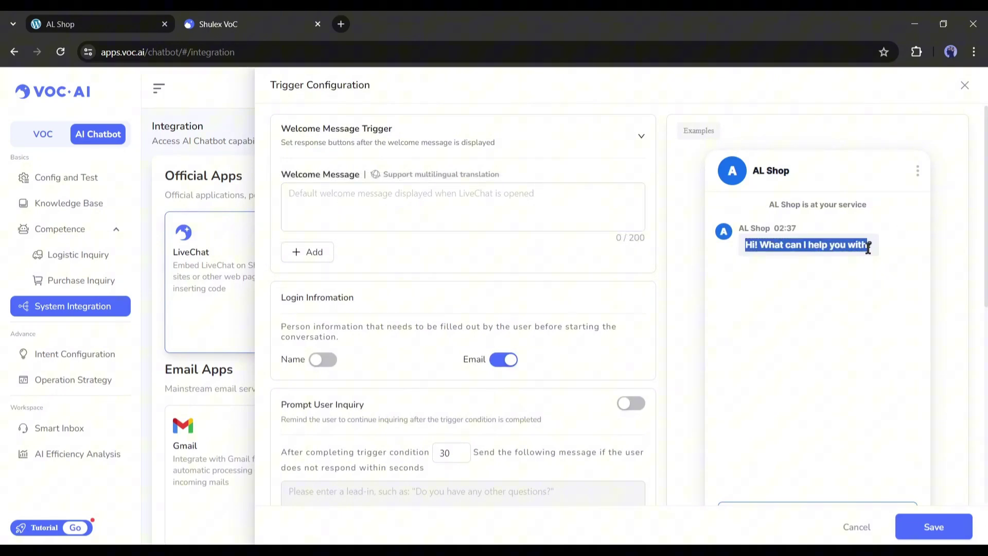
click(427, 213)
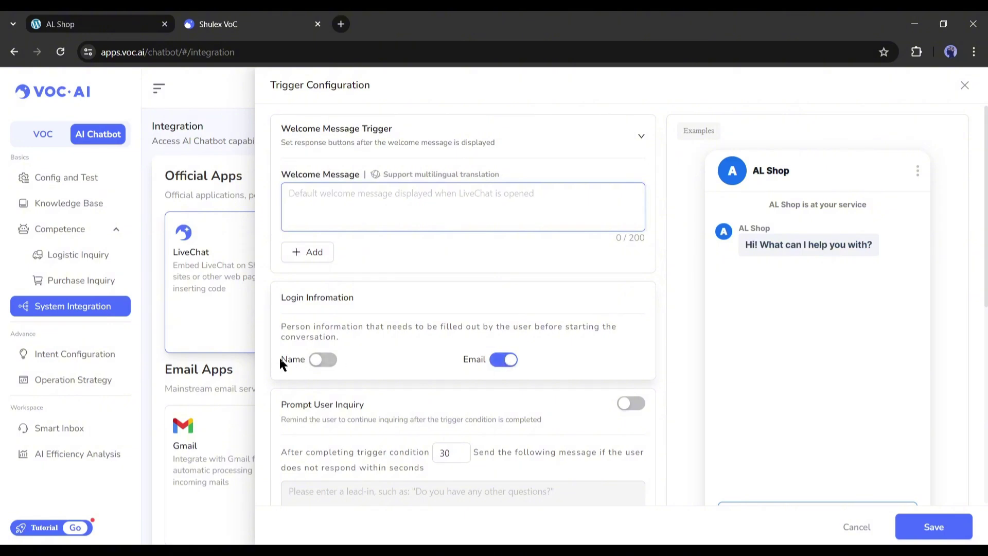
Set the chat login to require the customer's email only, not their name
click(323, 360)
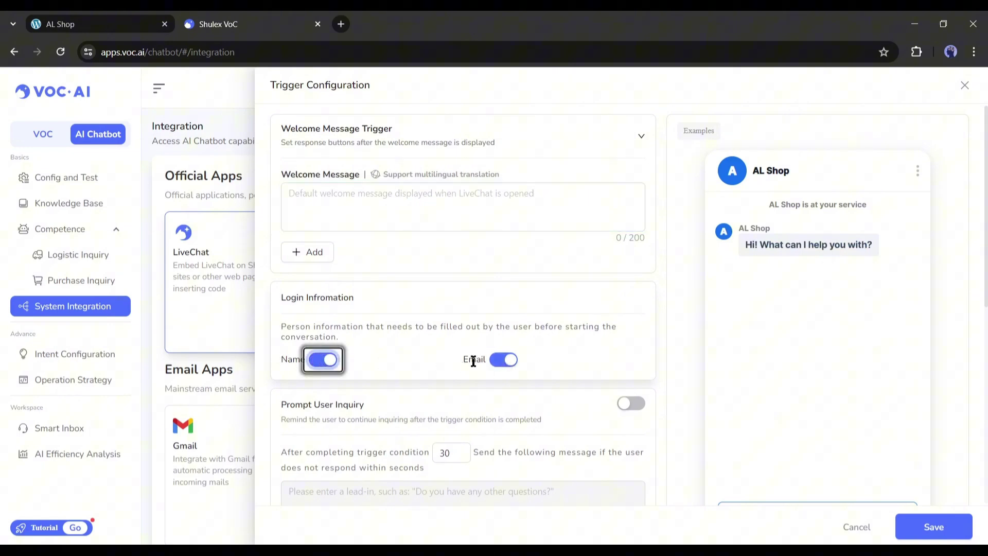
click(498, 363)
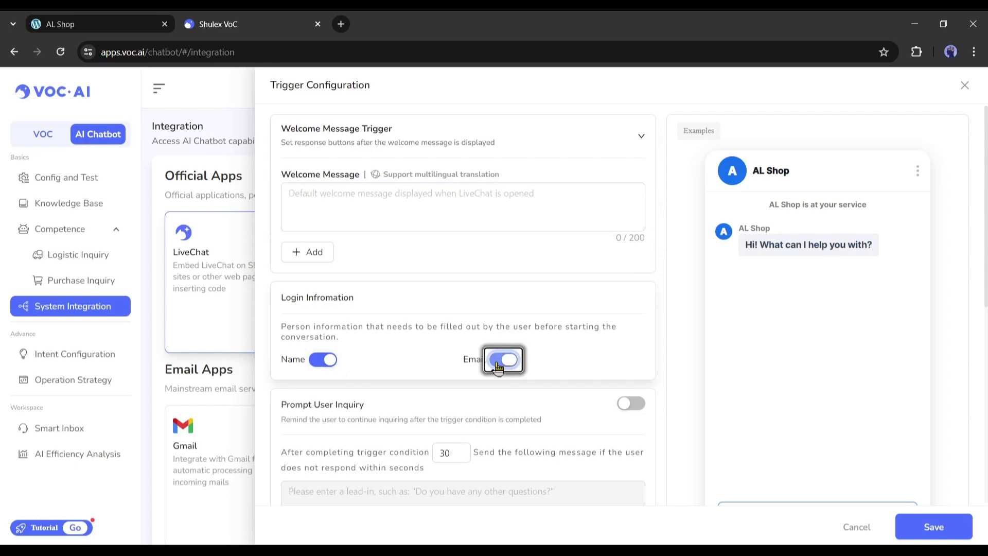
click(319, 361)
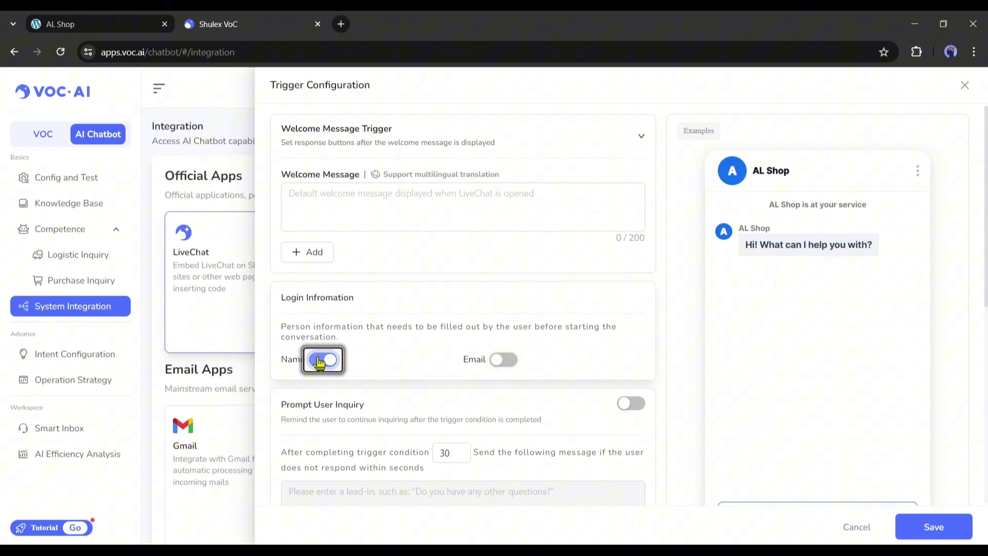
click(507, 366)
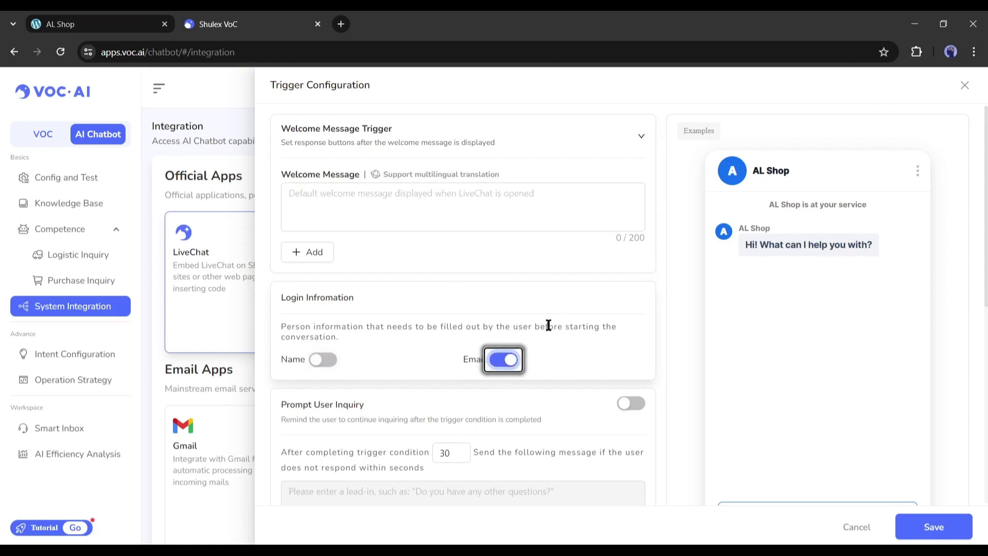
scroll(598, 326, down, 3)
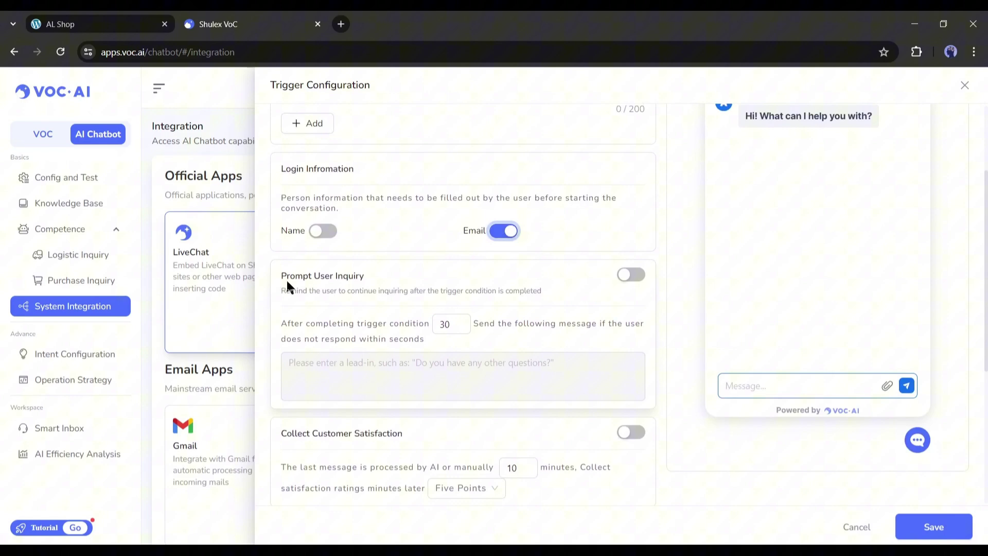
drag(287, 278, 446, 286)
click(446, 286)
scroll(479, 315, down, 3)
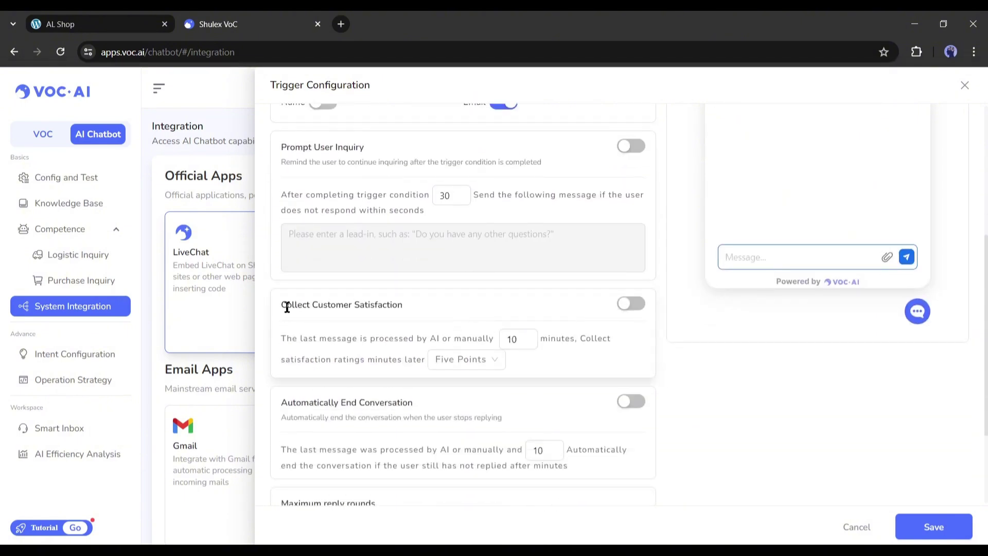
Enable satisfaction collection and auto-end, set 4 reply rounds with human handover, and save
click(638, 309)
scroll(437, 327, down, 1)
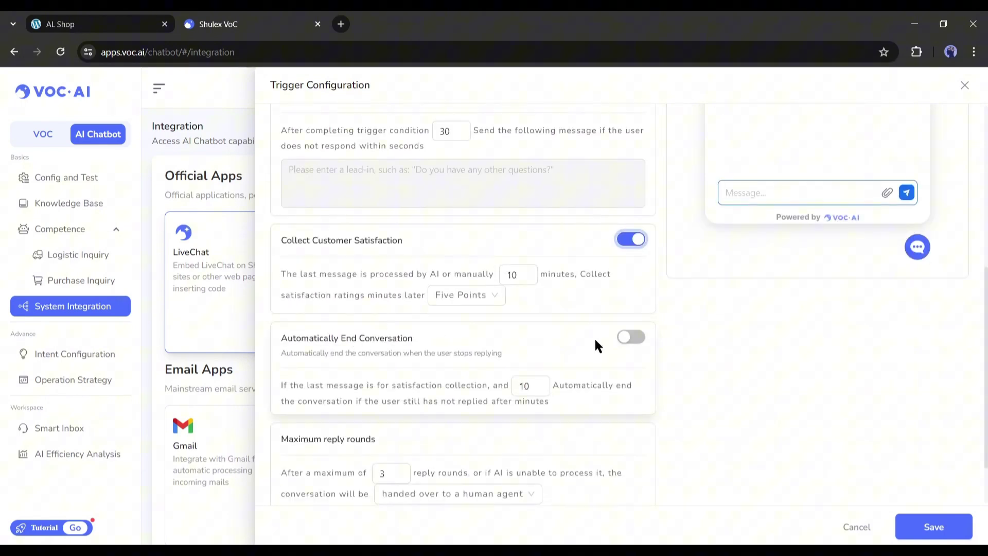
click(623, 342)
scroll(592, 345, down, 1)
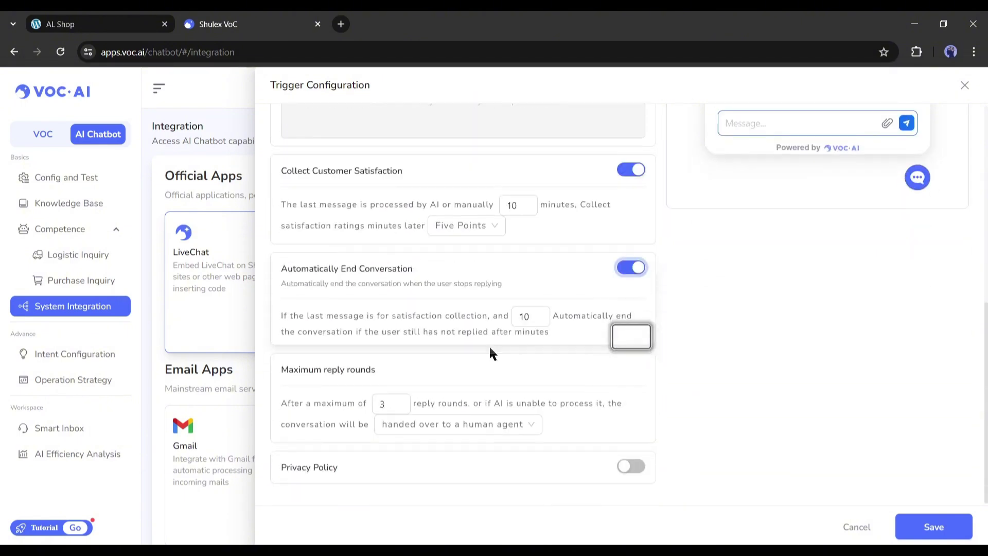
click(404, 400)
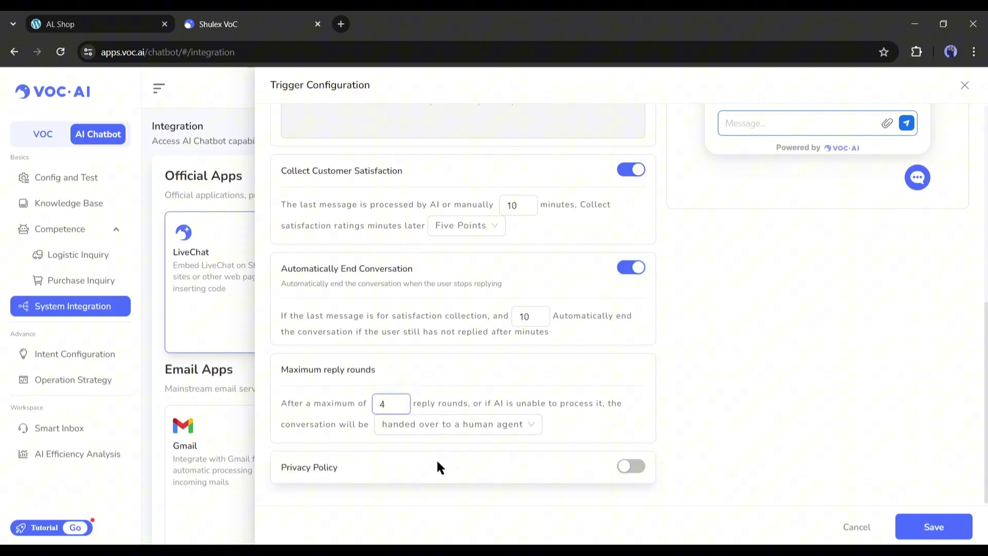
click(517, 429)
click(444, 467)
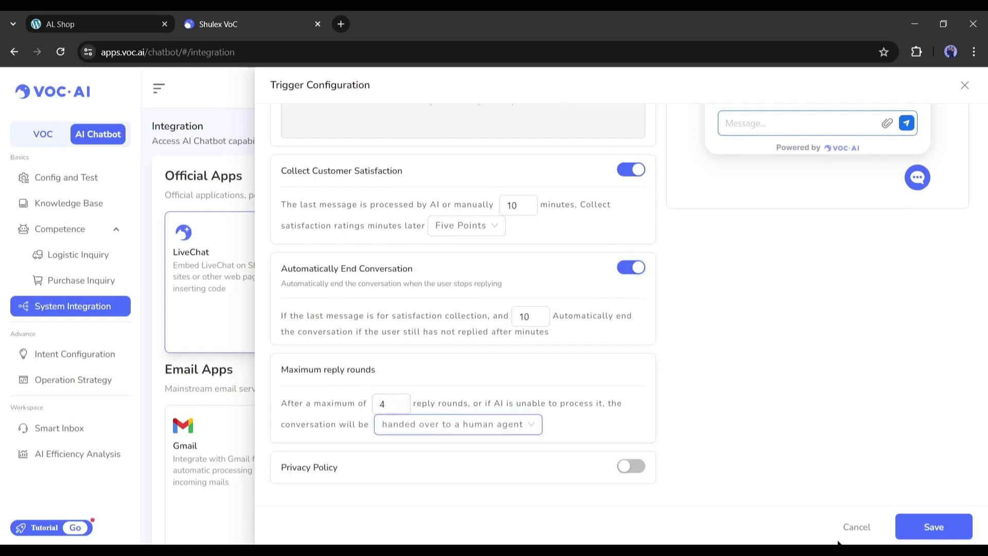
key(Return)
click(273, 273)
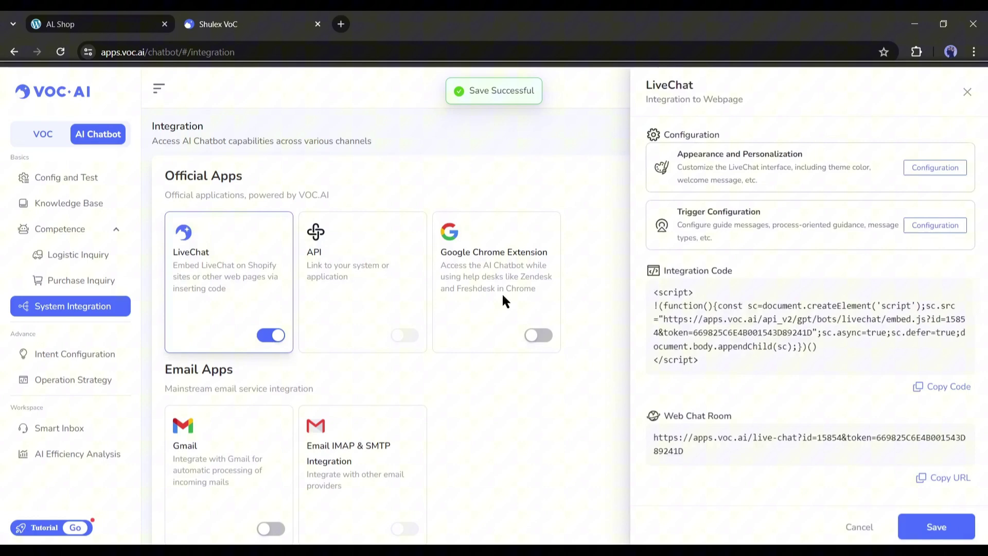
Test the copied Web Chat Room link in a new tab, close it, and copy the integration code
drag(661, 271, 785, 273)
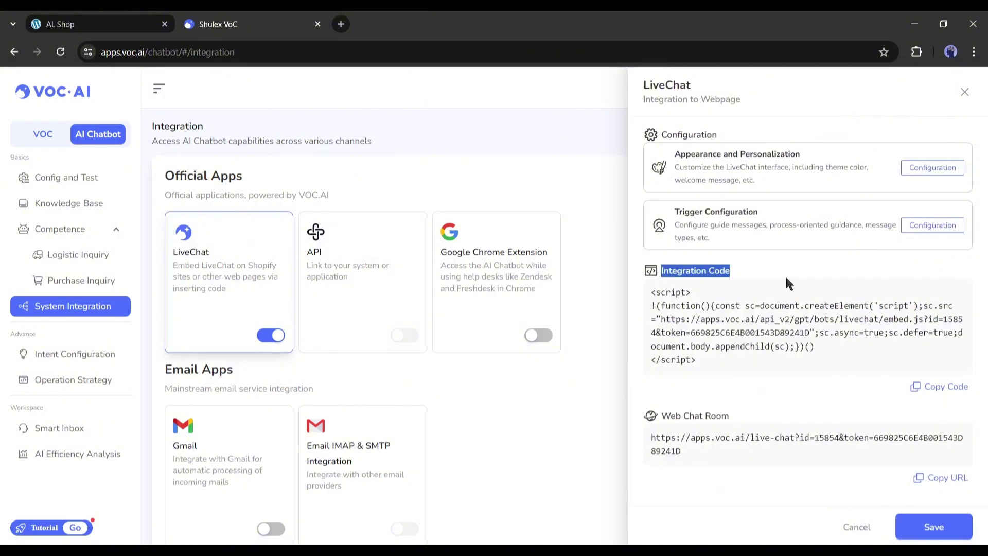
triple_click(697, 419)
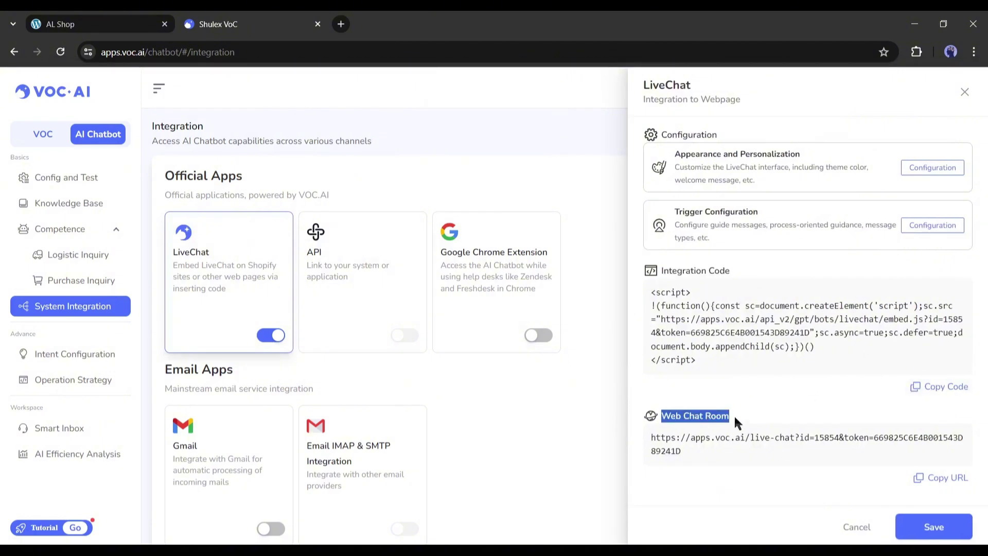
click(928, 481)
click(340, 24)
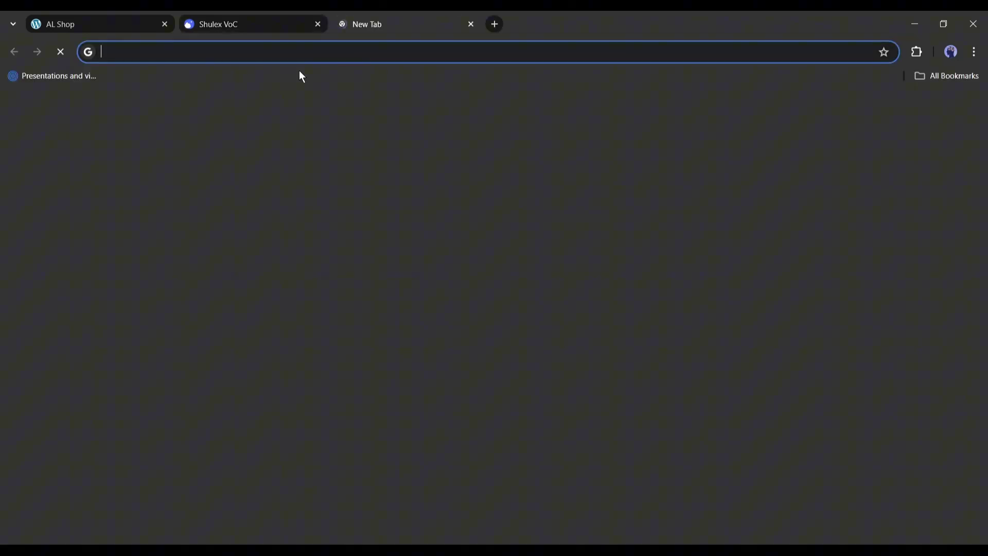
right_click(313, 53)
click(366, 175)
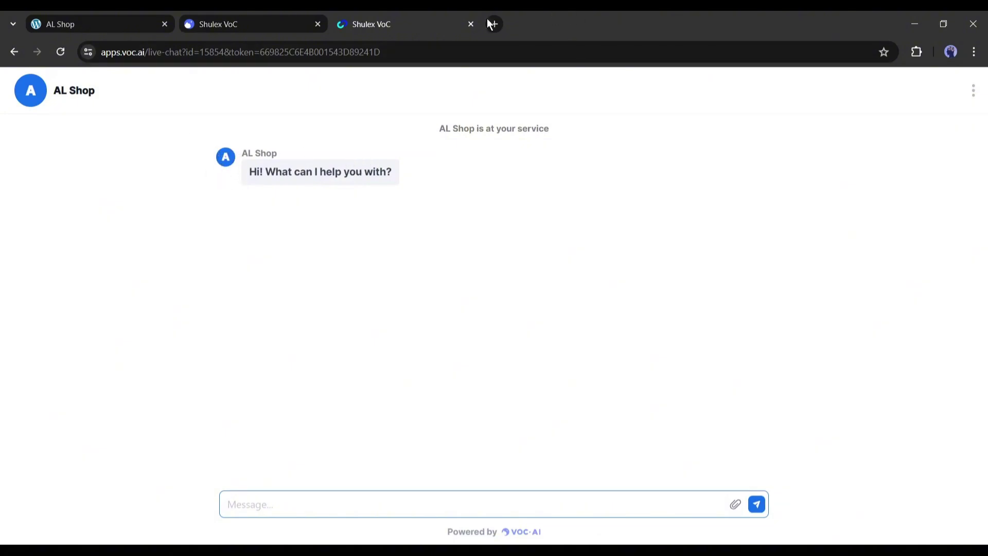
click(472, 24)
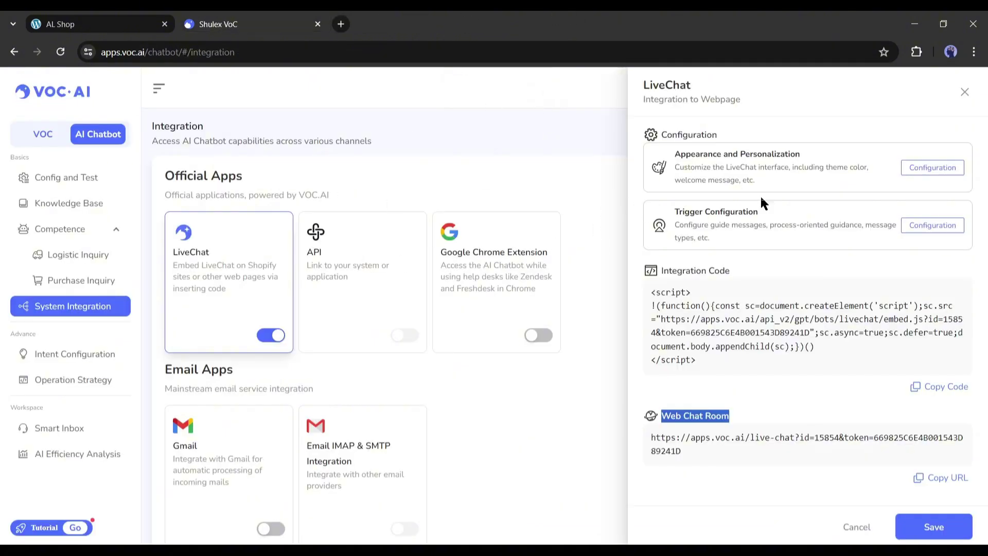
click(876, 415)
Open the AL Shop WordPress widget editor at the Footer Column 1 area
click(946, 387)
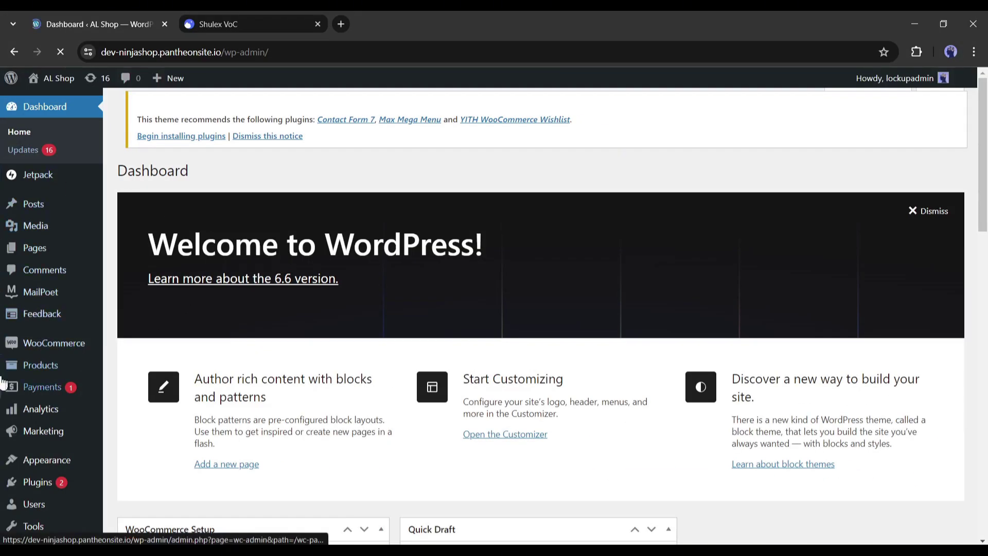
mouse_move(49, 464)
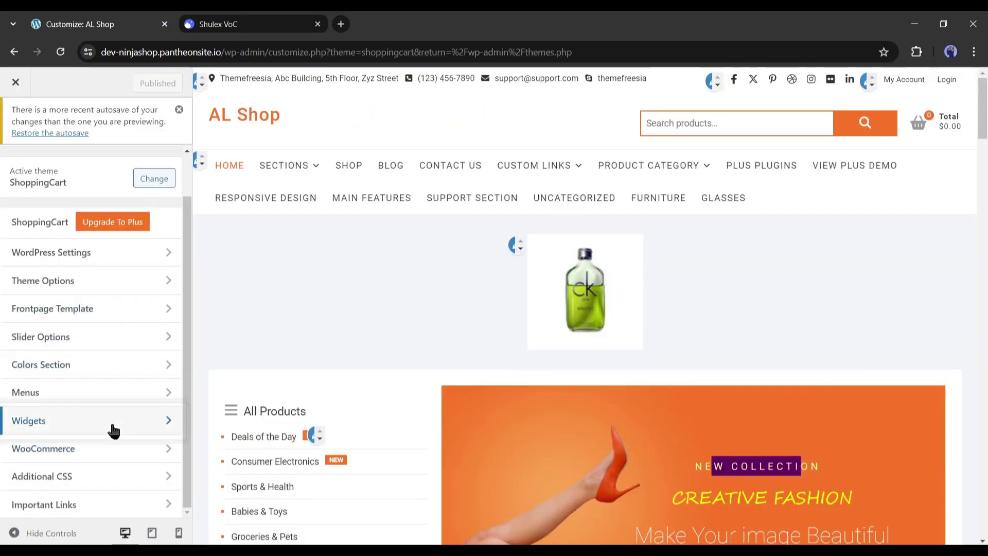
click(110, 430)
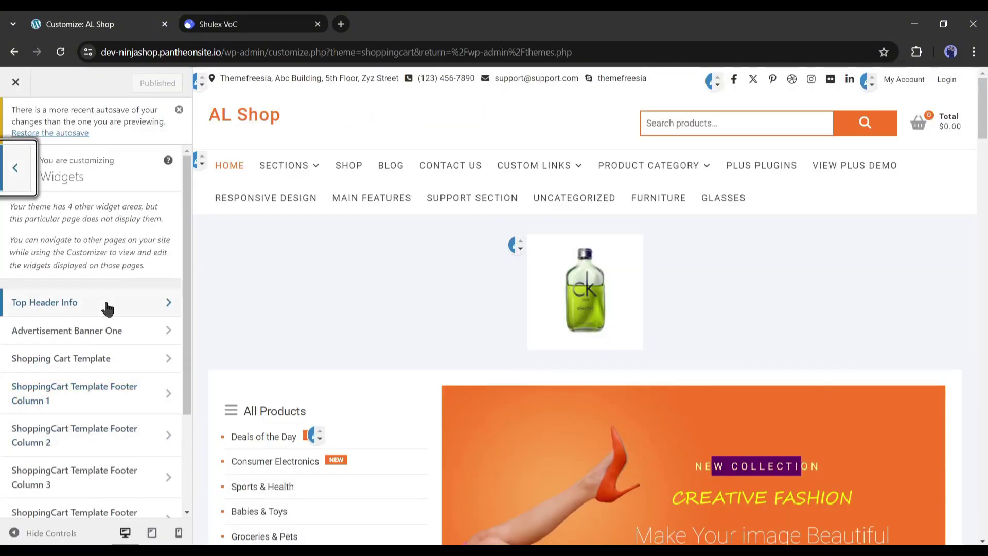
scroll(103, 309, down, 3)
click(114, 420)
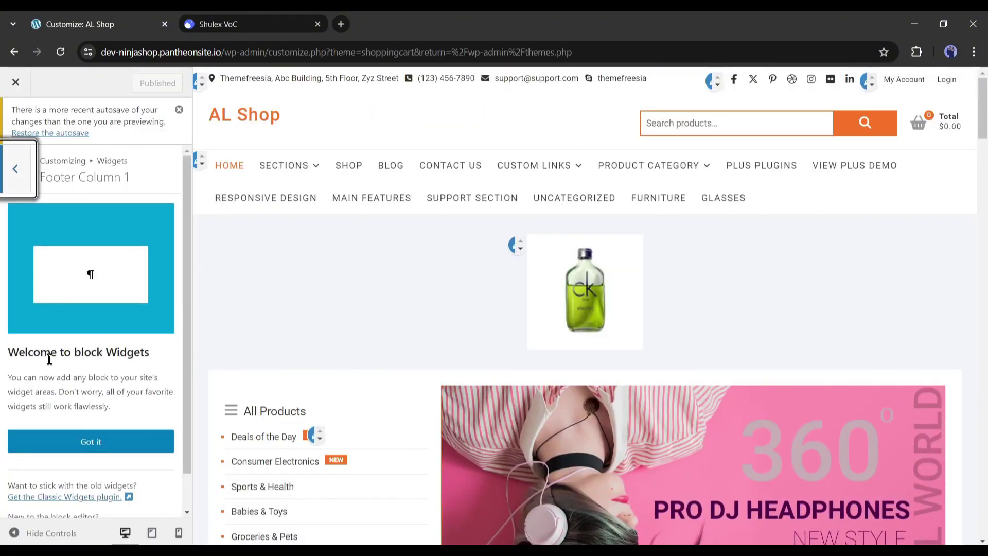
click(93, 409)
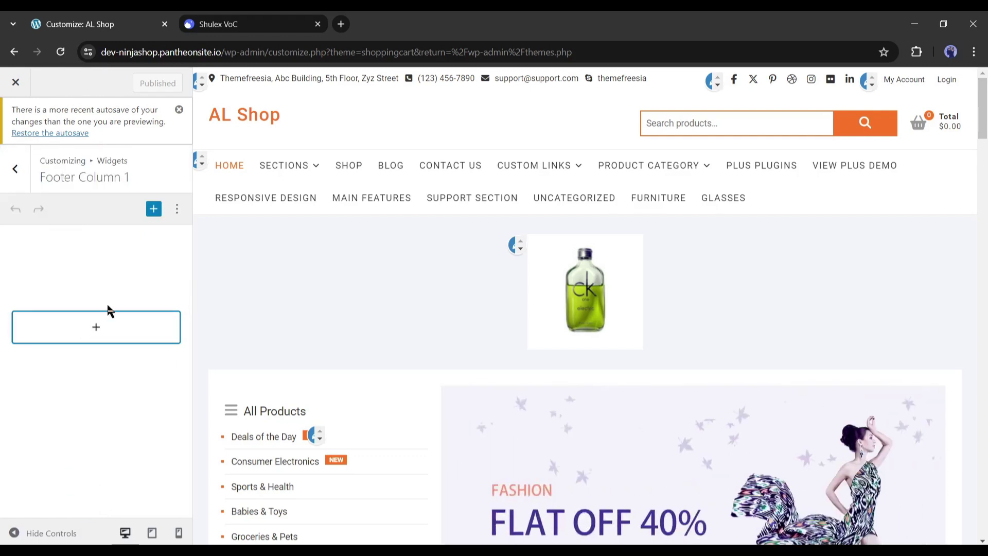
Add a Custom HTML block with the pasted chat script to Footer Column 1 and publish
click(88, 322)
text(HTML)
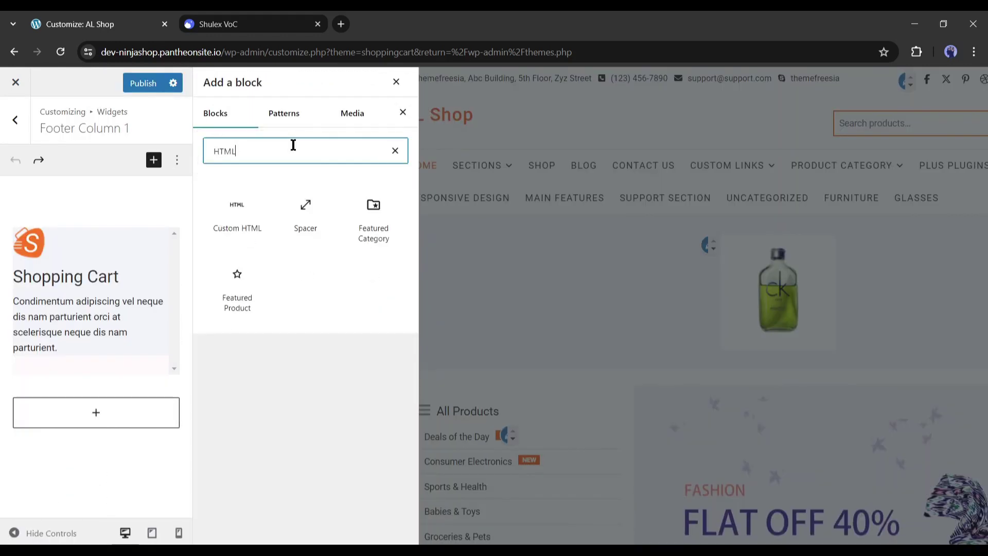
click(240, 214)
click(88, 411)
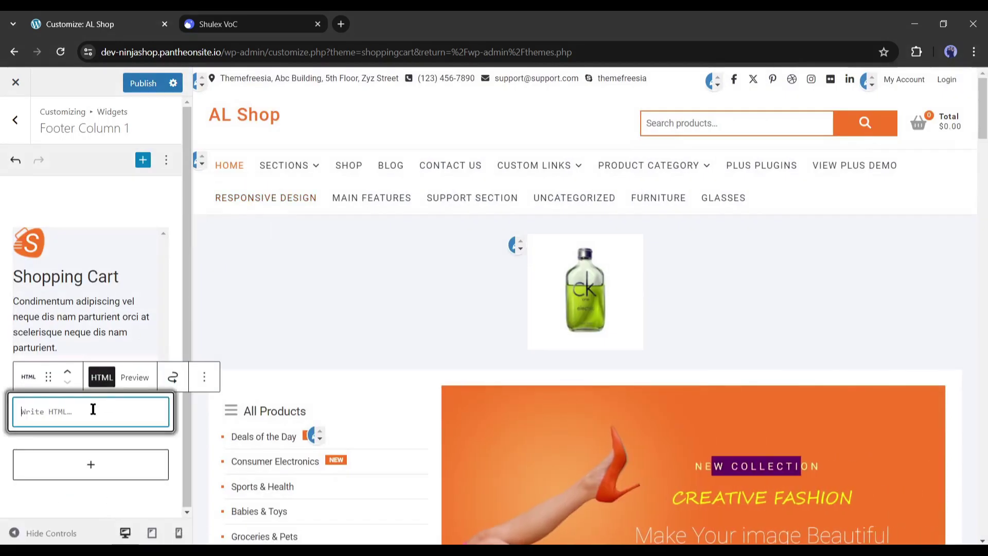
key(ctrl+v)
click(143, 83)
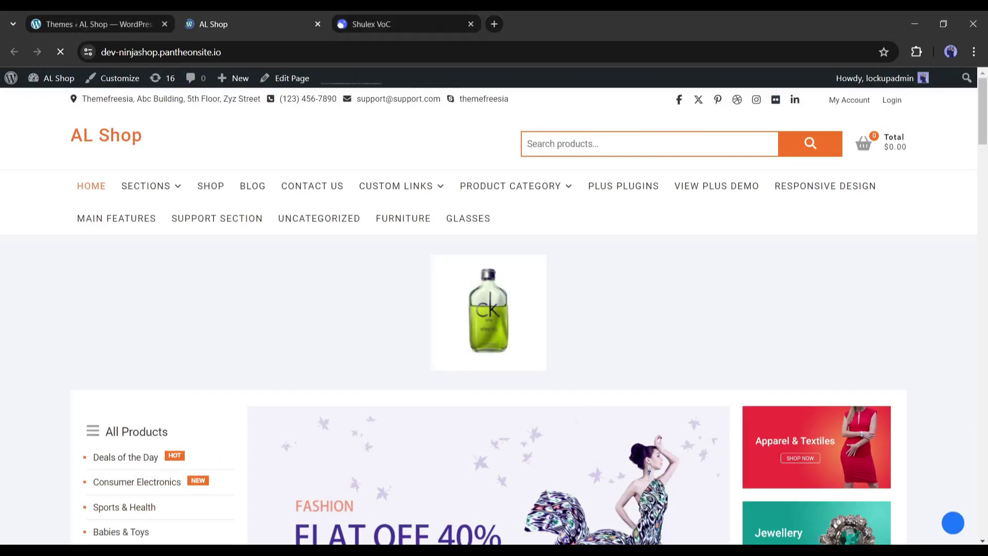
Open the storefront chat window and focus its e-mail field, dismissing the autofill suggestions
click(953, 524)
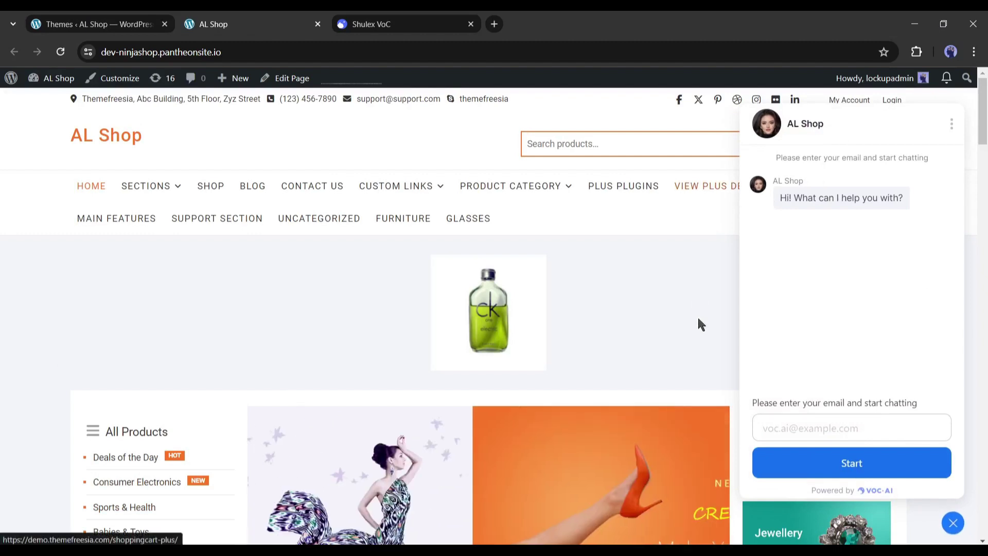
click(799, 421)
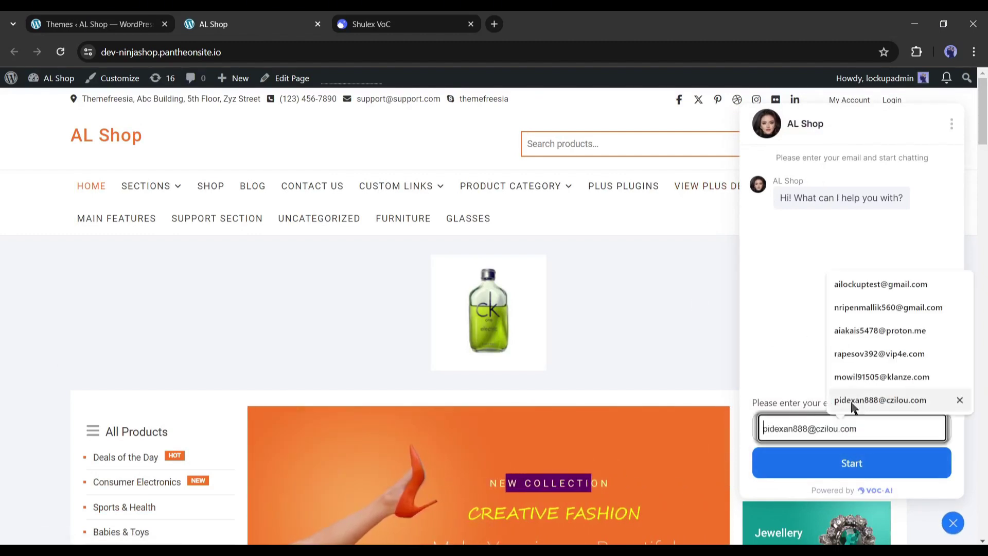
click(796, 366)
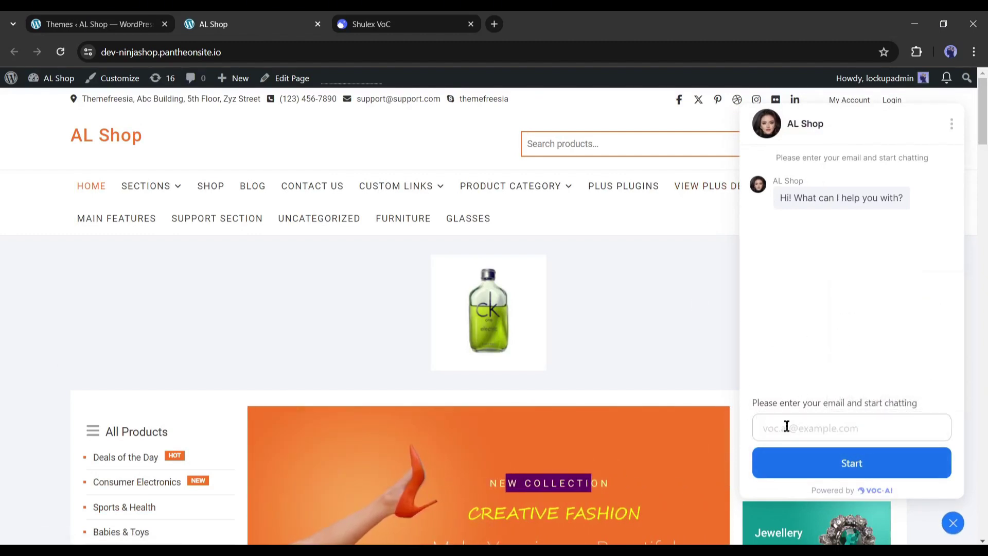
click(787, 426)
Submit the visitor e-mail and ask the chatbot 'Do you have watch?'
text(ail@example)
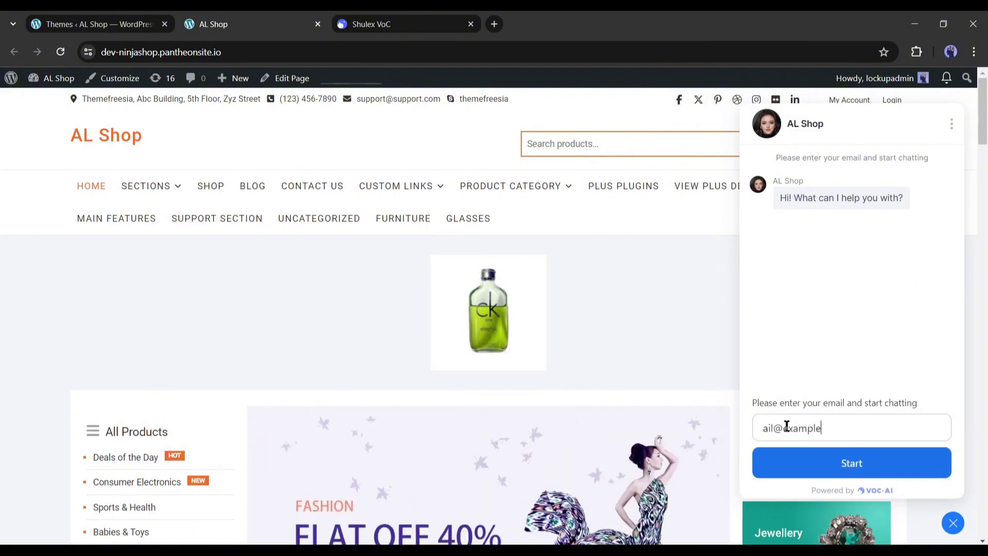
text(.com)
key(Return)
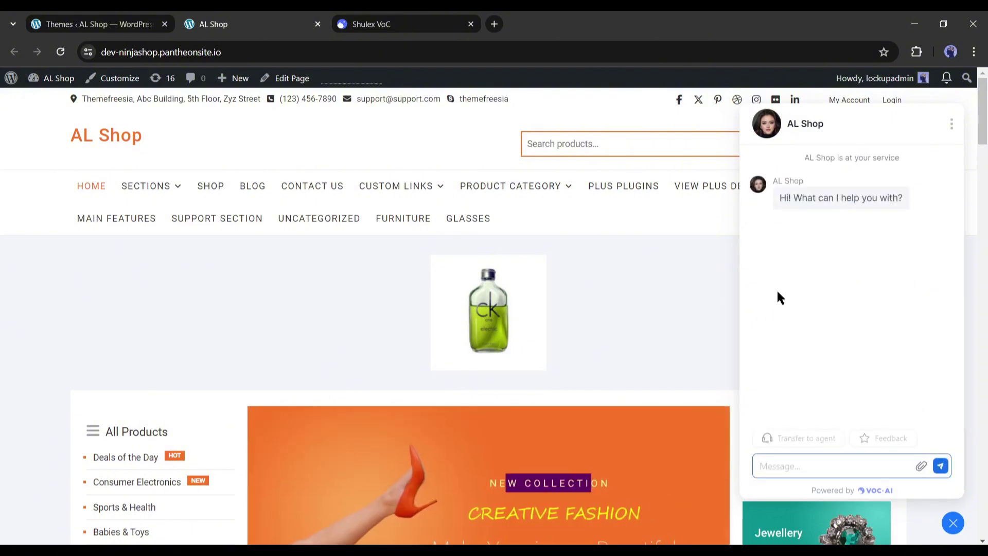
scroll(669, 360, down, 10)
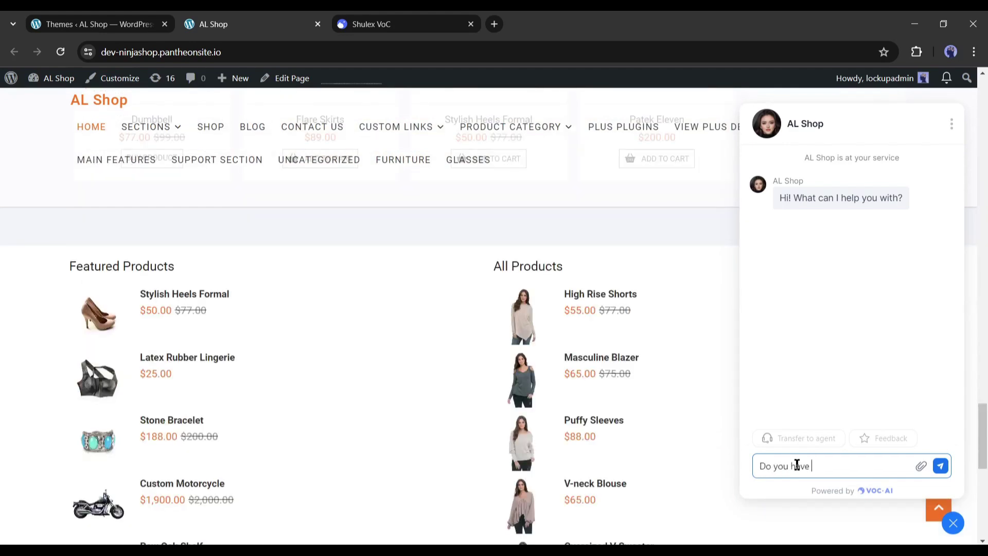
text(Do you have watch?)
key(Return)
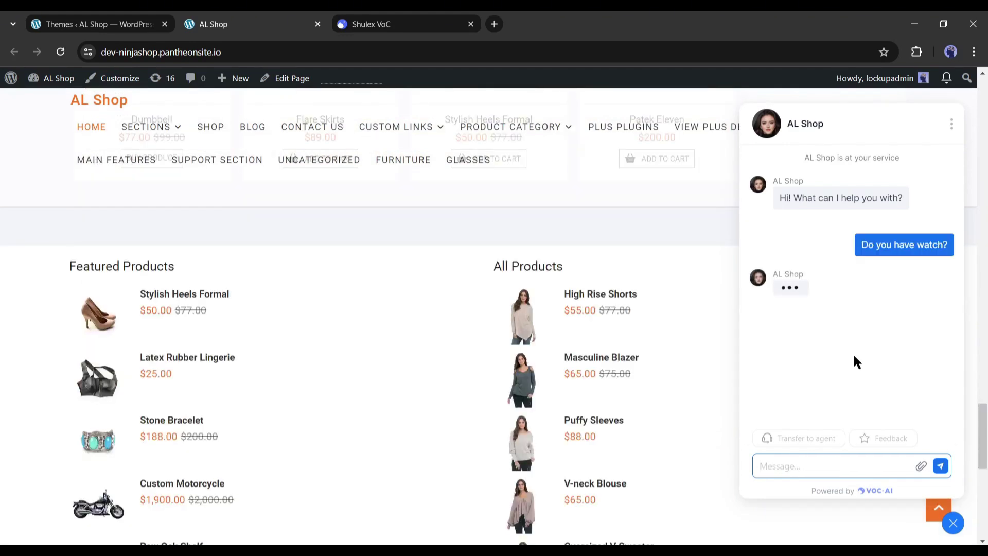
Follow the Watches link in the bot's reply to the 5-product category page
scroll(669, 367, up, 10)
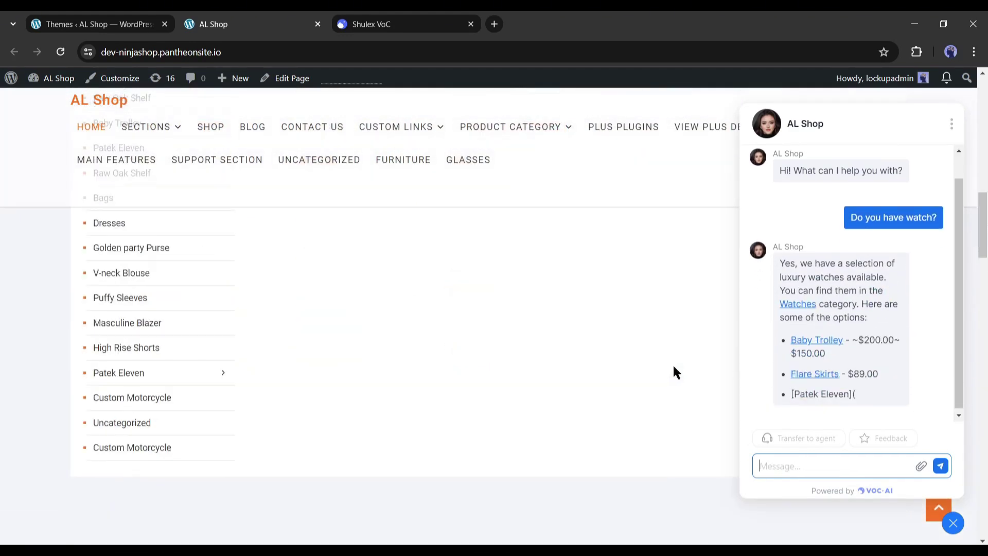
scroll(677, 371, up, 1)
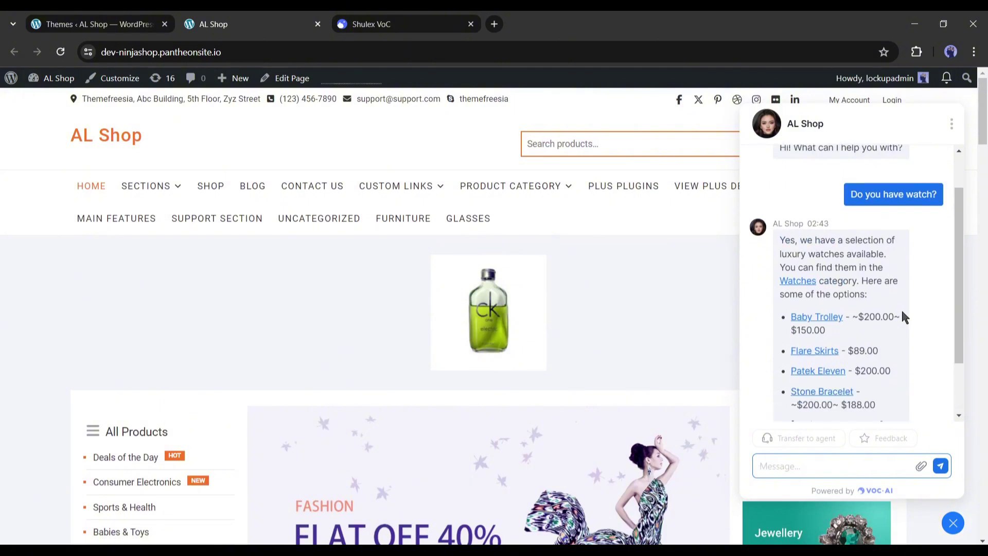
scroll(852, 341, up, 5)
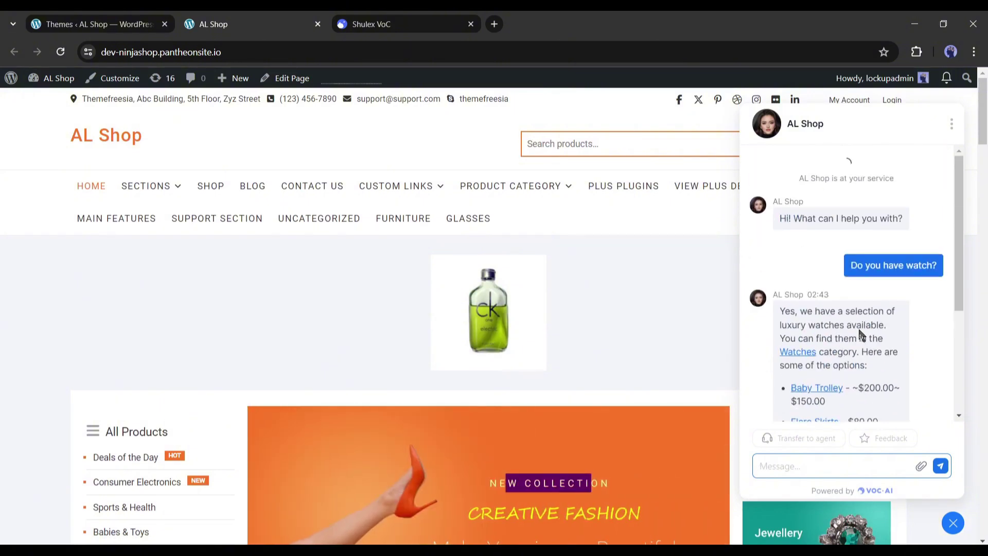
click(804, 377)
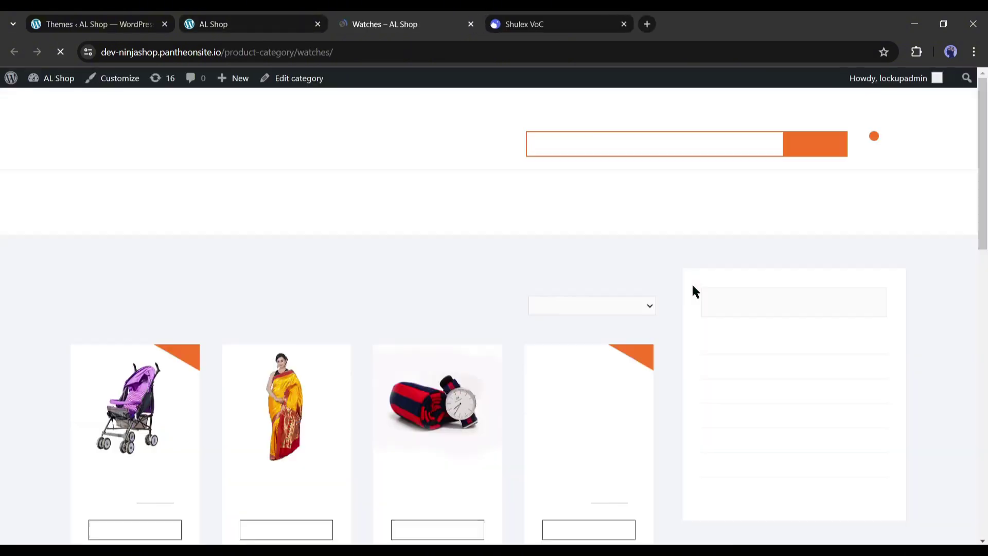
scroll(469, 293, down, 8)
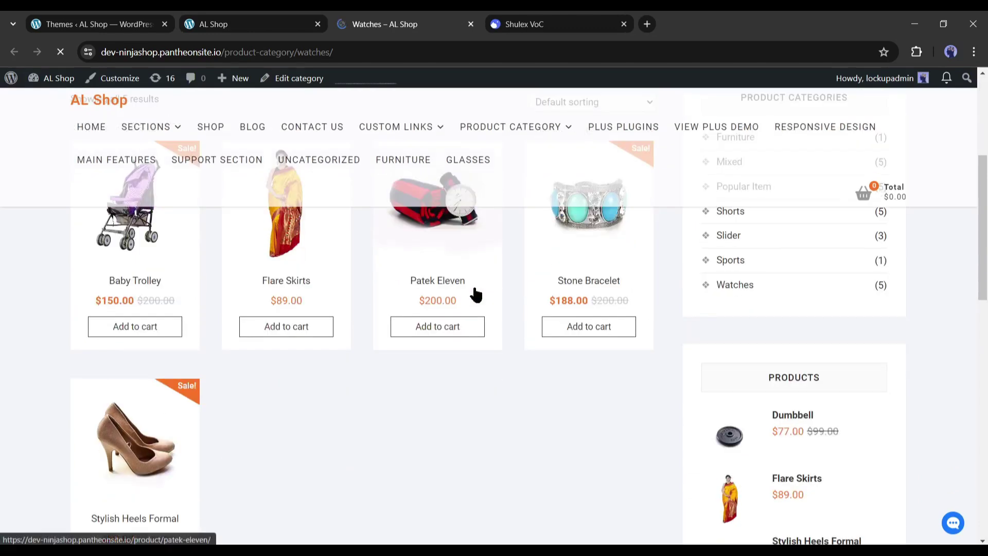
scroll(552, 376, up, 6)
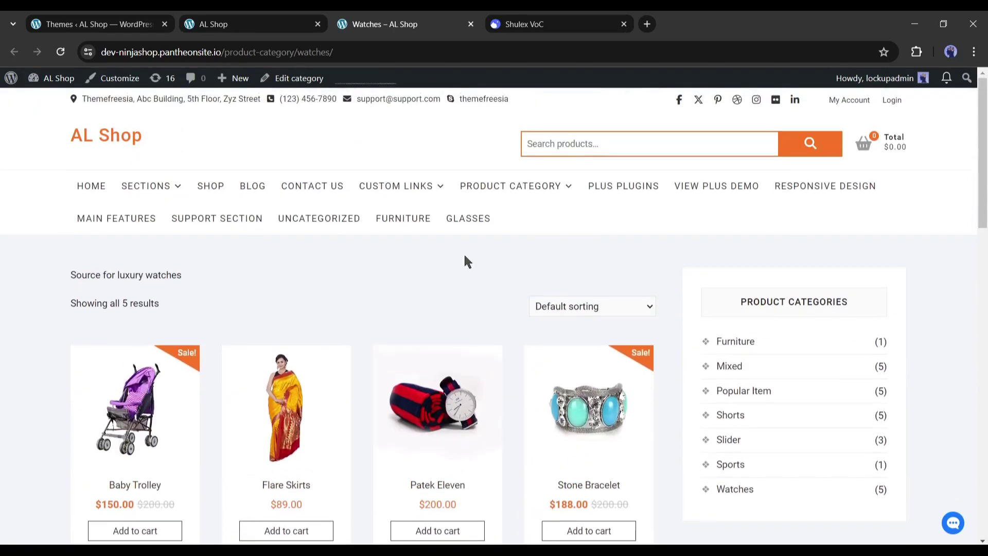
Close the Watches tab and ask the chatbot 'Do you have AI Lcckup', getting the team follow-up reply
click(470, 25)
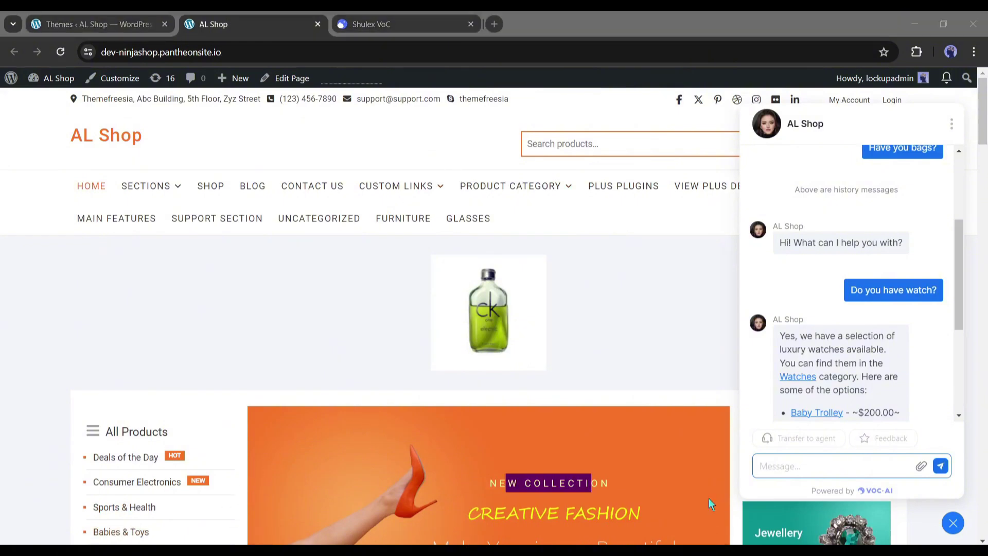
click(808, 466)
text(Do yo)
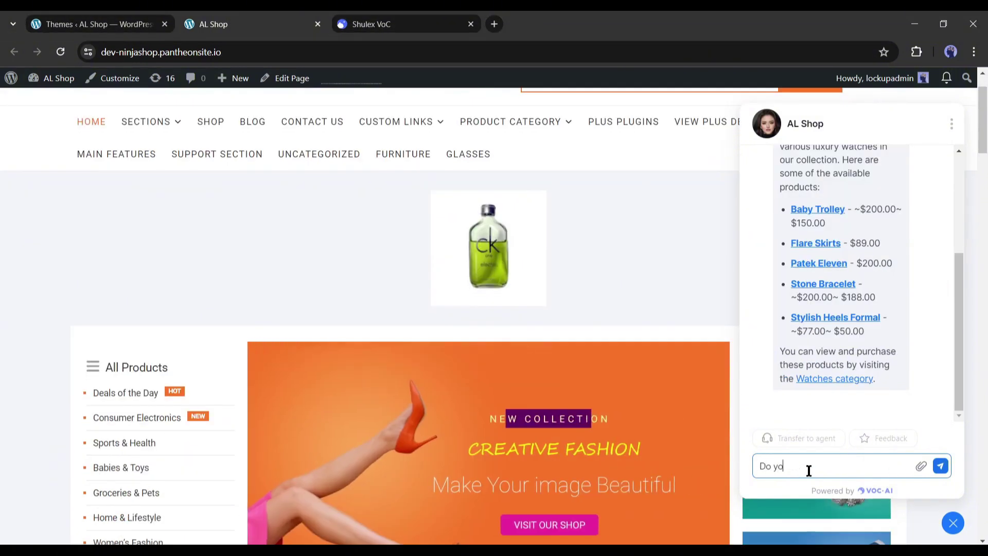
text(u have AI Lcckup Subscripti)
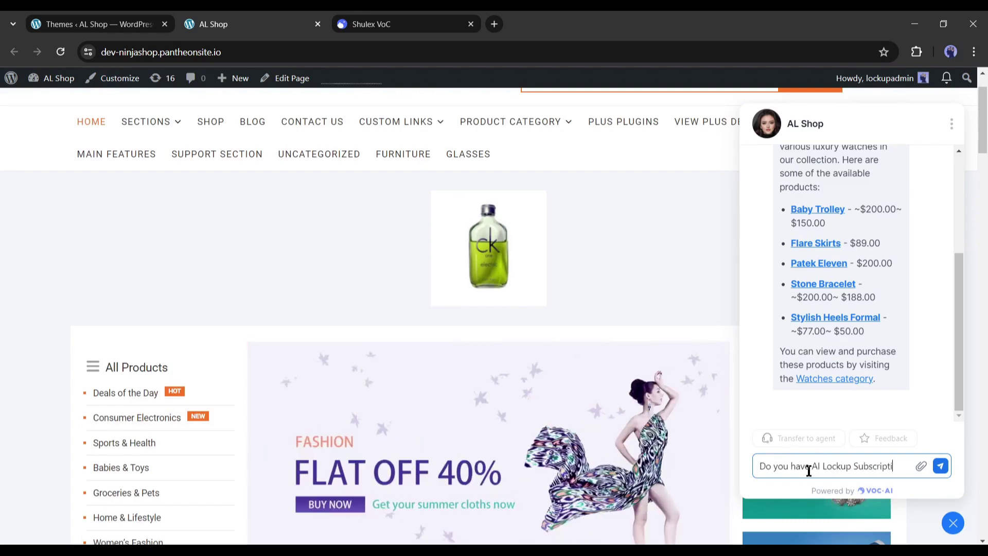
key(Return)
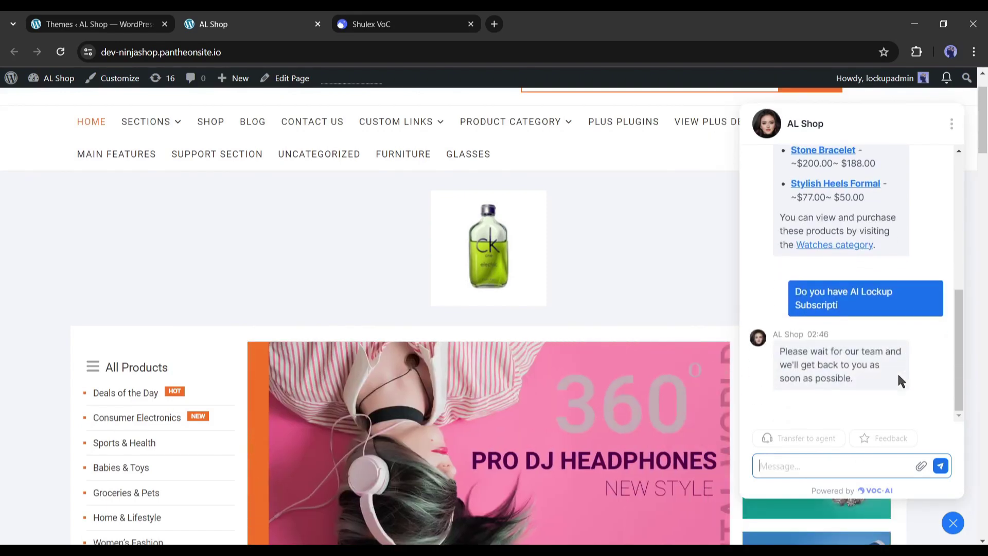
drag(779, 352, 880, 385)
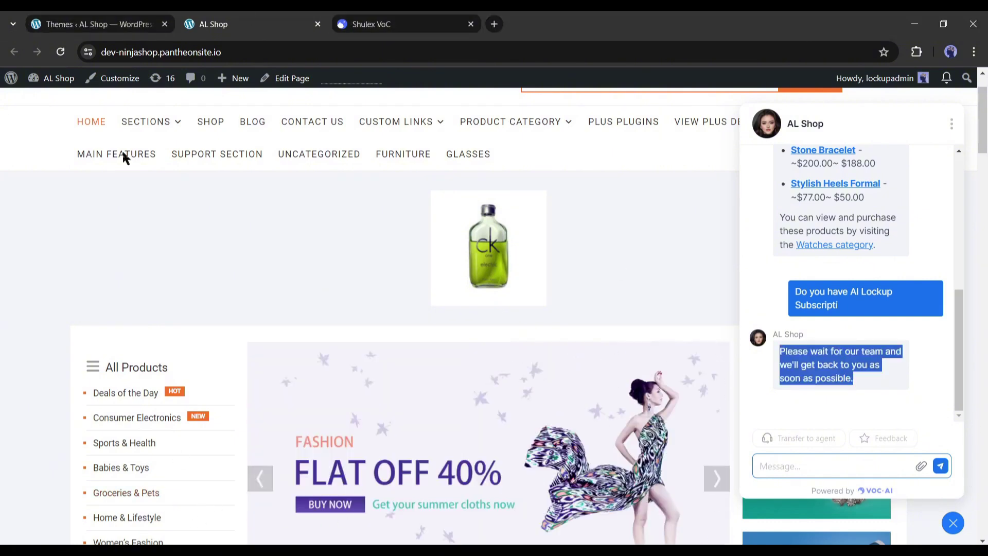
Open the storefront conversation in Smart Inbox and inspect the reply's 'Lack of knowledge' tag
click(391, 24)
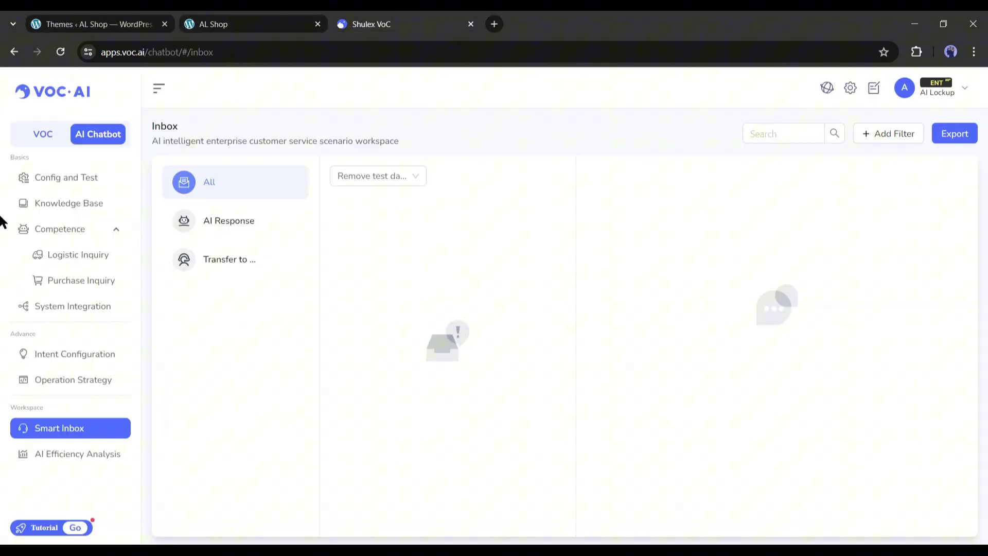
click(63, 361)
click(72, 431)
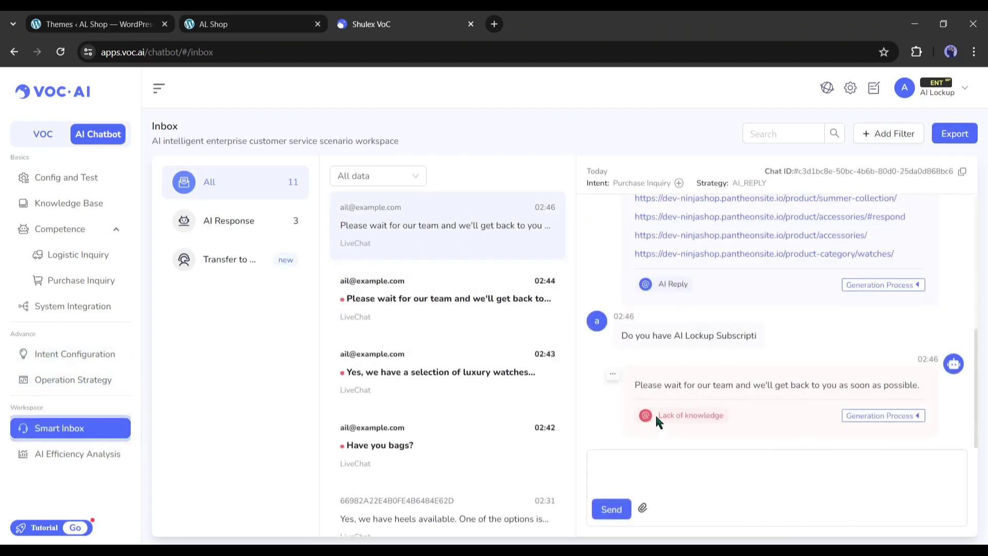
drag(656, 416, 741, 417)
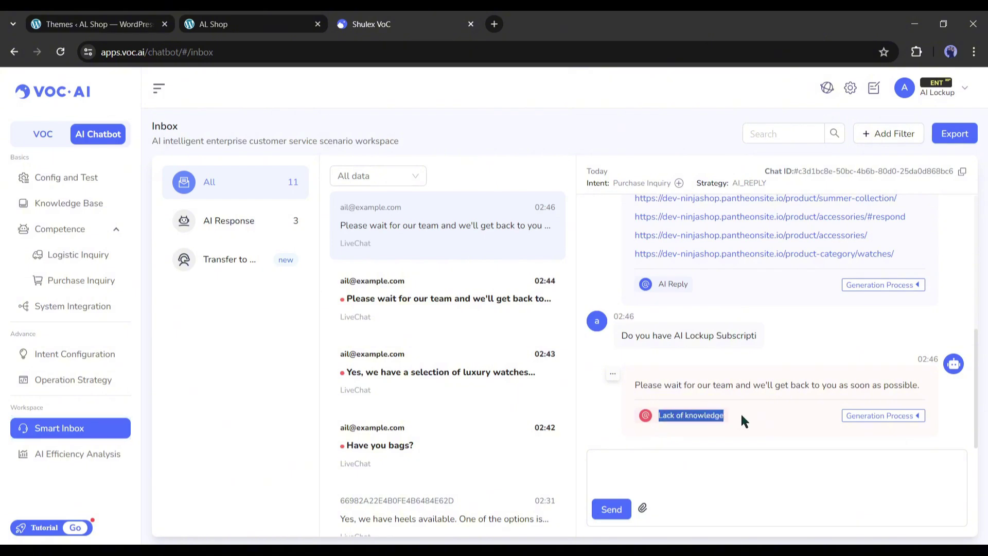
click(747, 413)
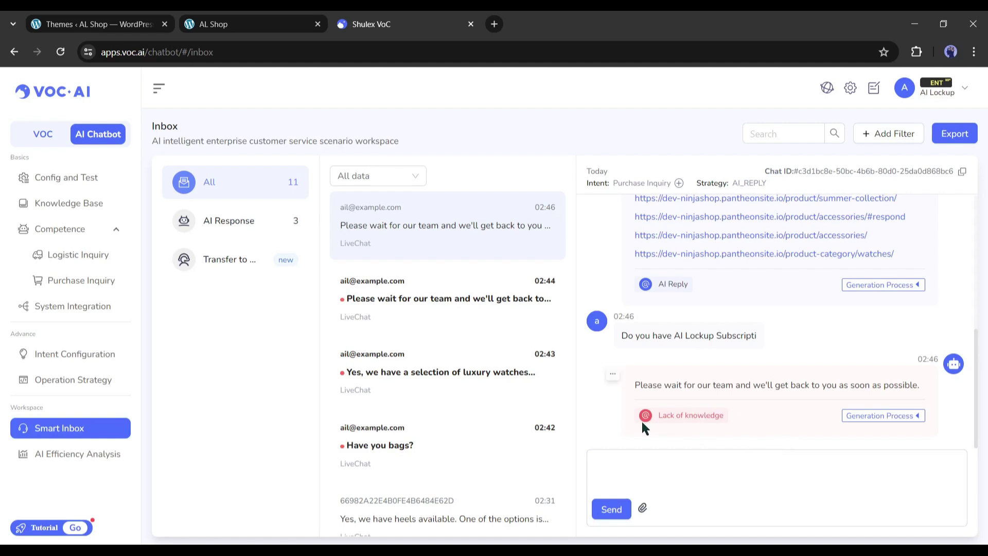
drag(661, 415, 714, 414)
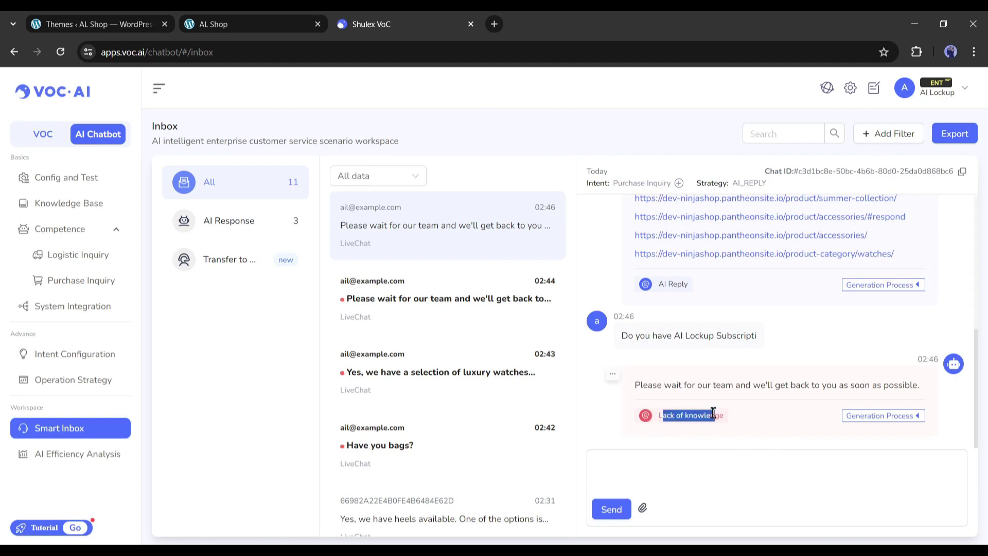
click(768, 441)
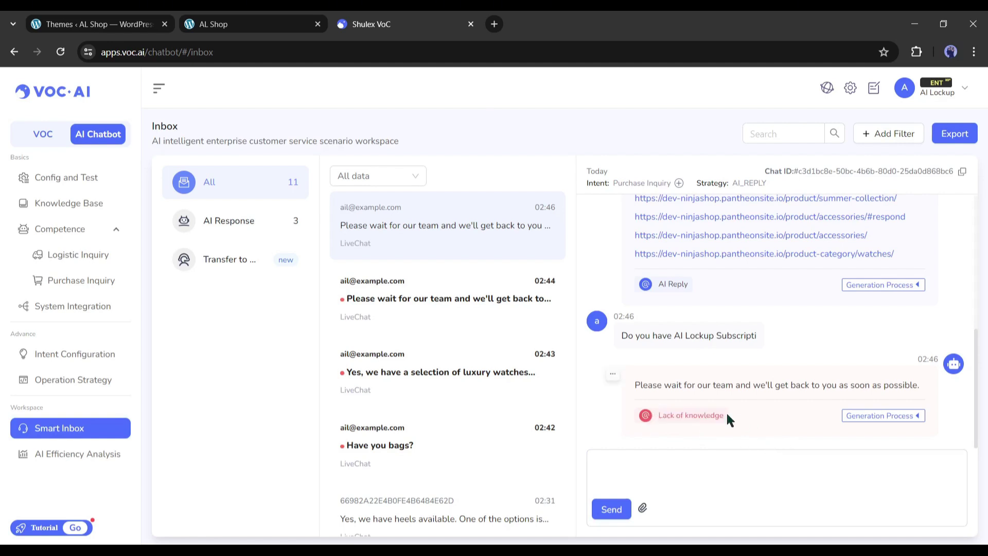
Send the reply 'Hi' from the inbox and check it arrives in the AL Shop chat
click(672, 476)
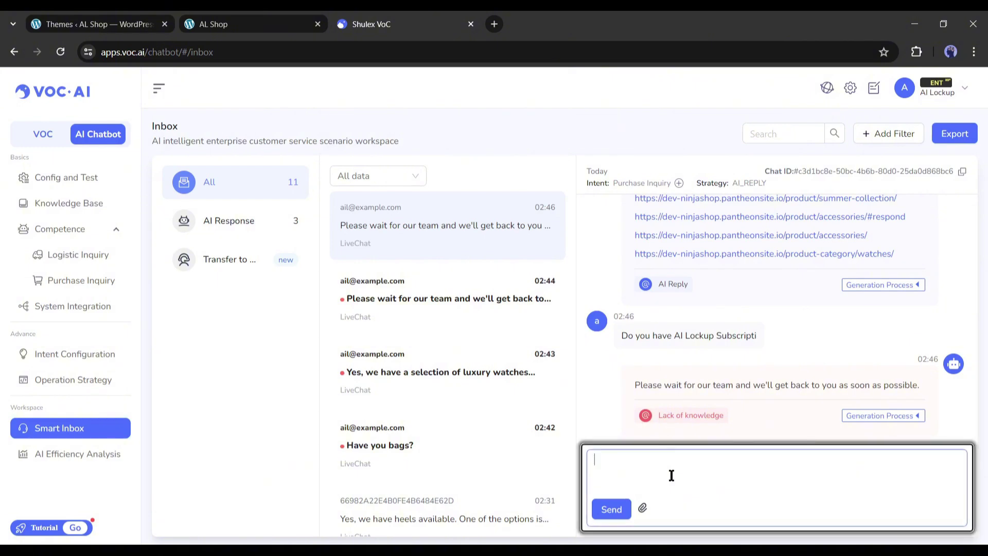
text(Hi)
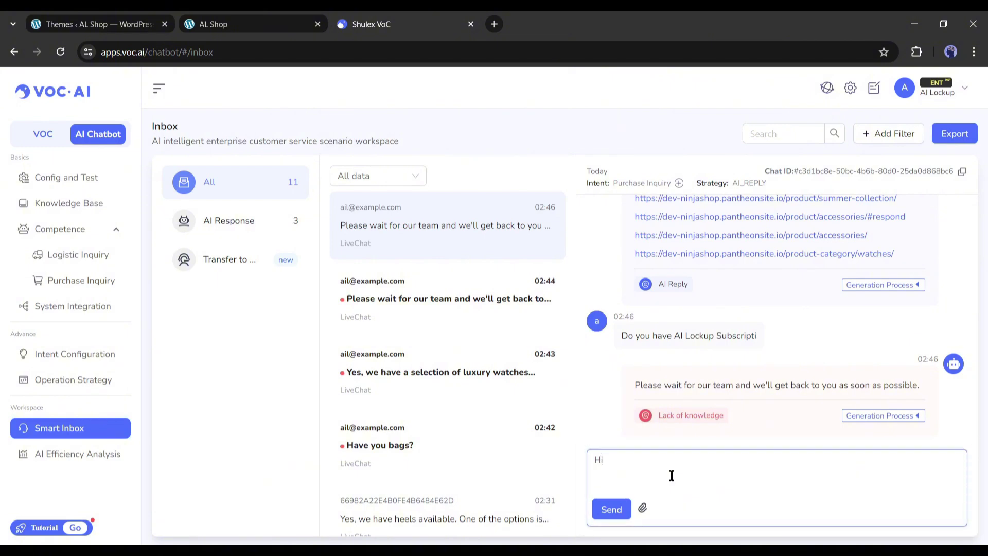
click(617, 508)
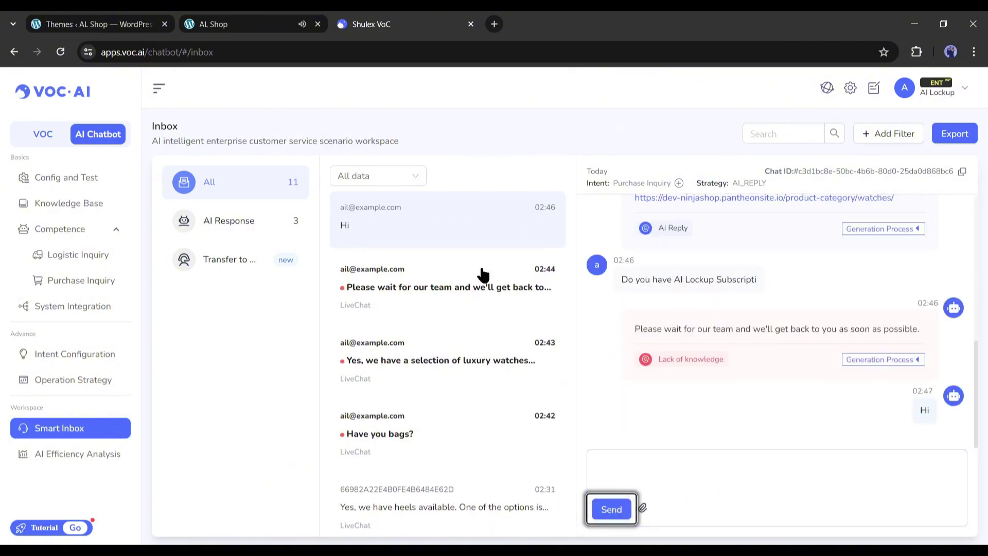
click(255, 12)
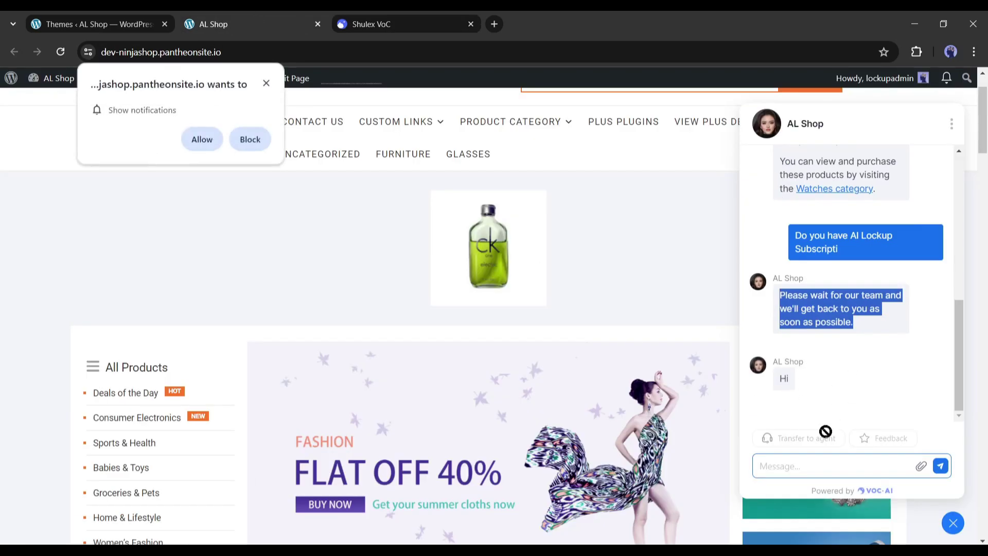
Send the follow-up reply 'What do you want to know about AI Lockup?'
key(ctrl+Tab)
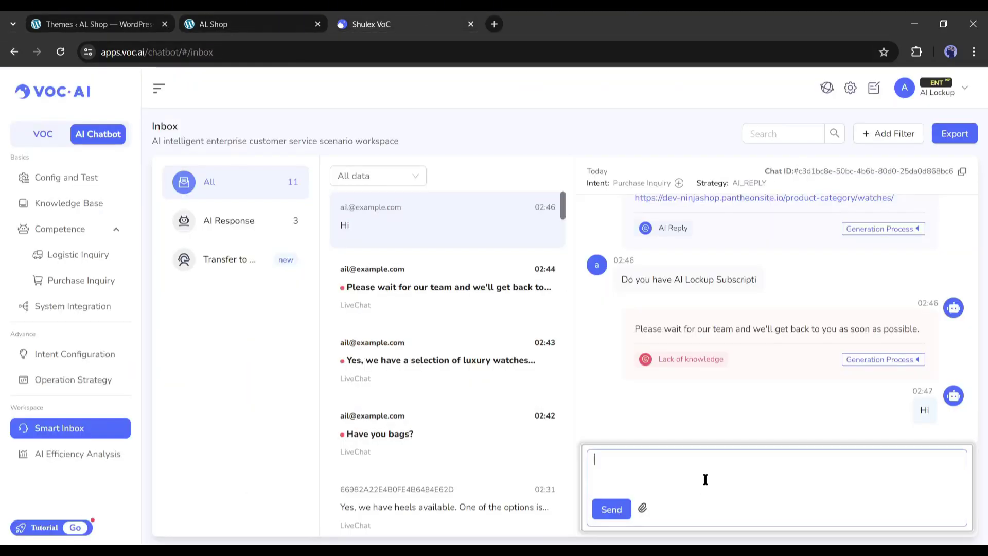
text(What do you want to know abolut)
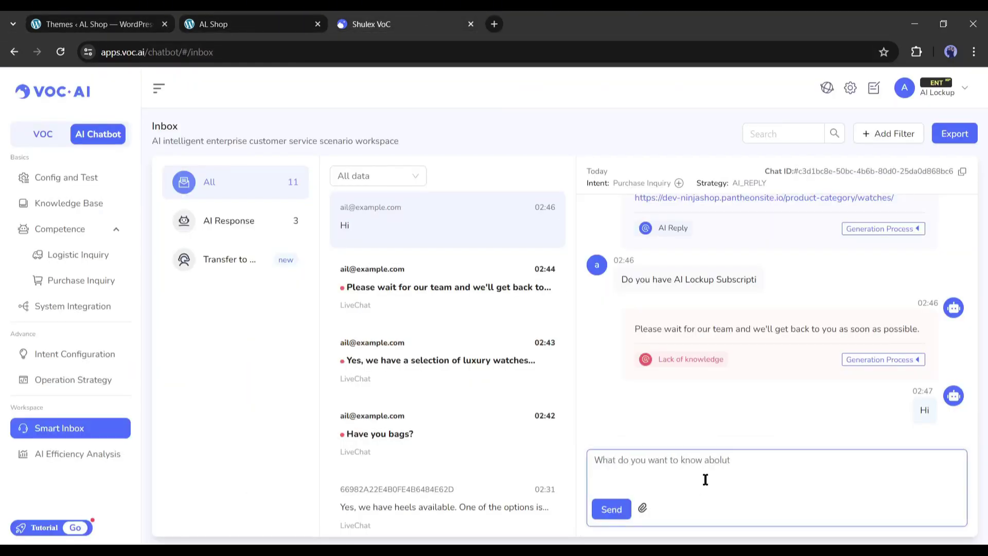
key(Return)
Type and clear a draft message in the store chat, then close the chat widget
key(ctrl+shift+Tab)
click(794, 467)
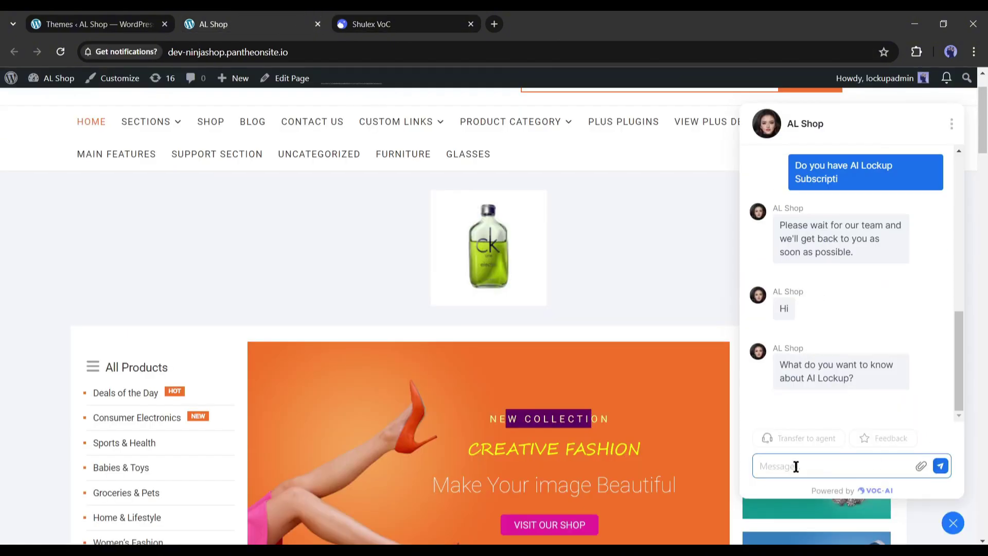
text(Ca)
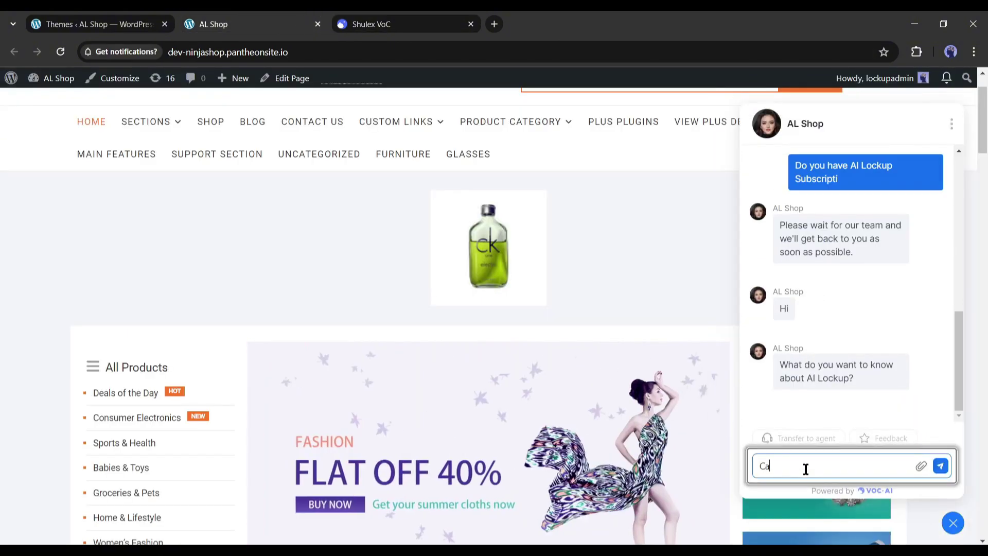
key(ctrl+a)
key(BackSpace)
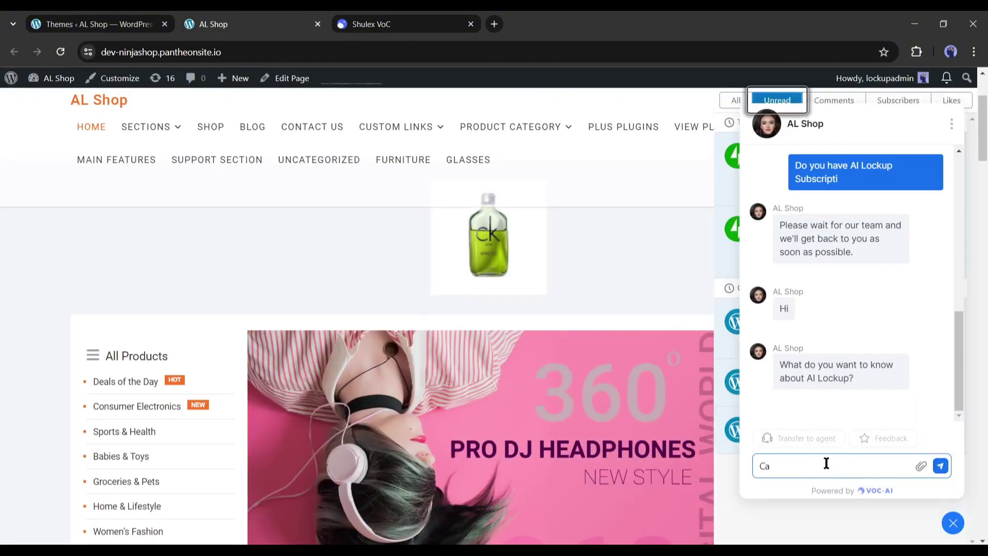
key(BackSpace)
key(BackSpace)
text(Tha)
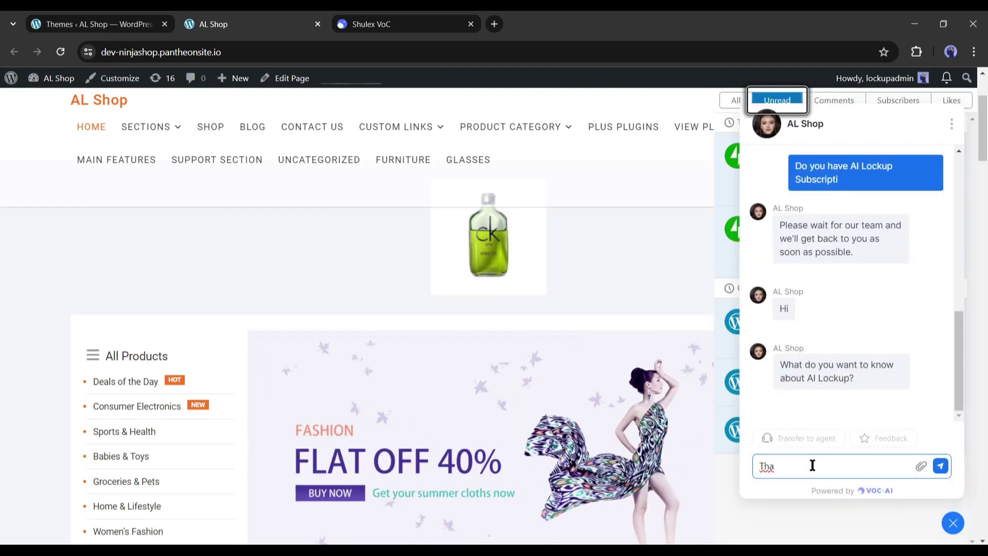
click(953, 524)
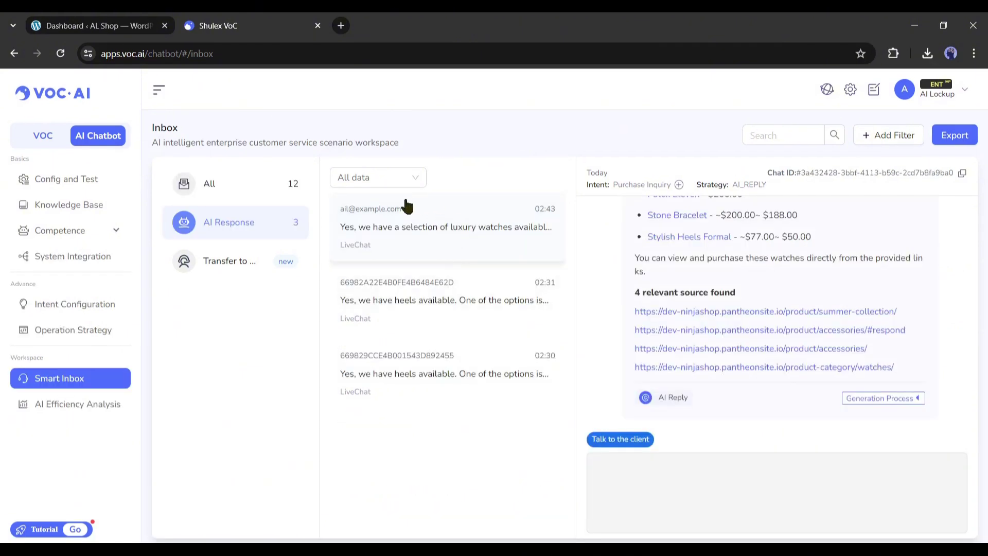
Highlight the customer's e-mail address in the 'Do you have watch?' conversation
scroll(825, 280, up, 5)
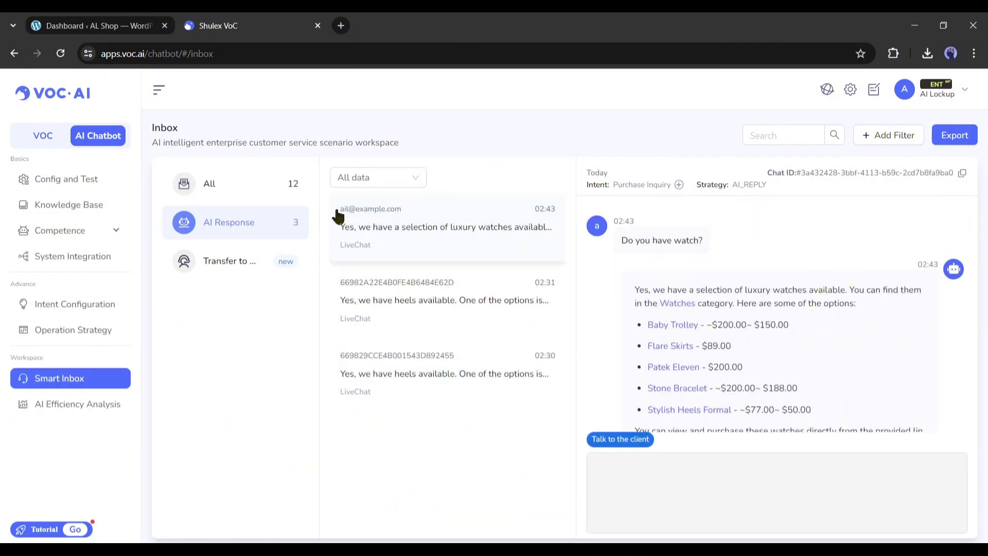
drag(337, 212, 390, 214)
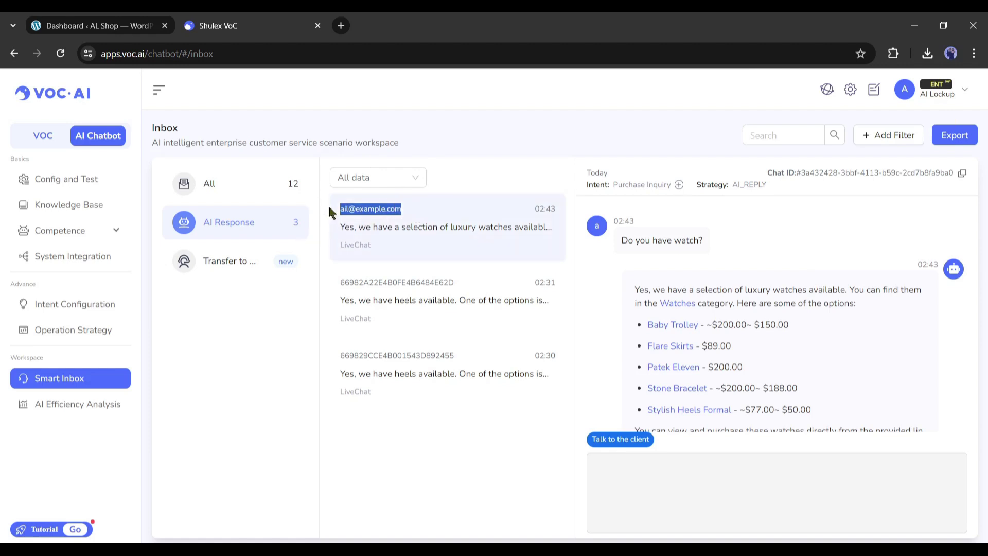
click(327, 183)
drag(332, 211, 411, 216)
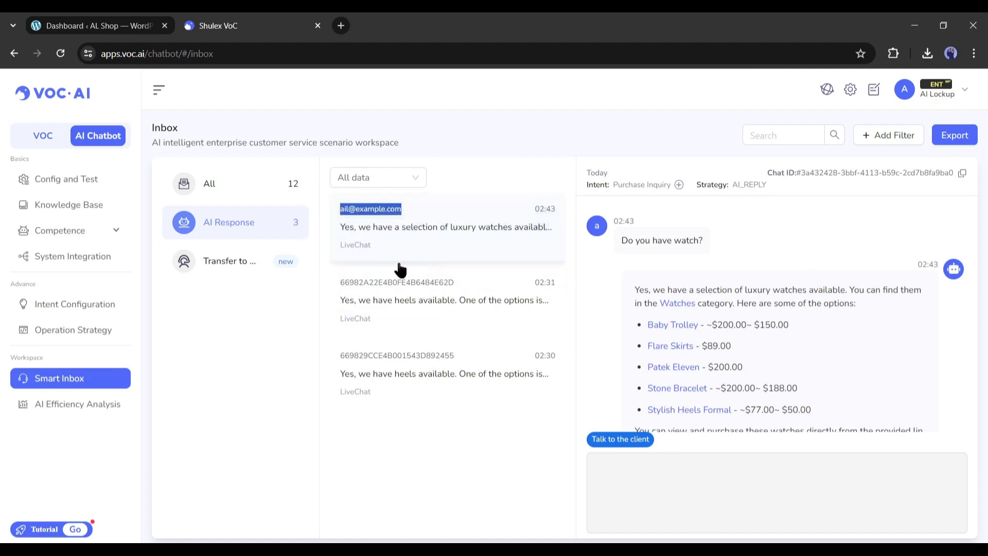
click(304, 310)
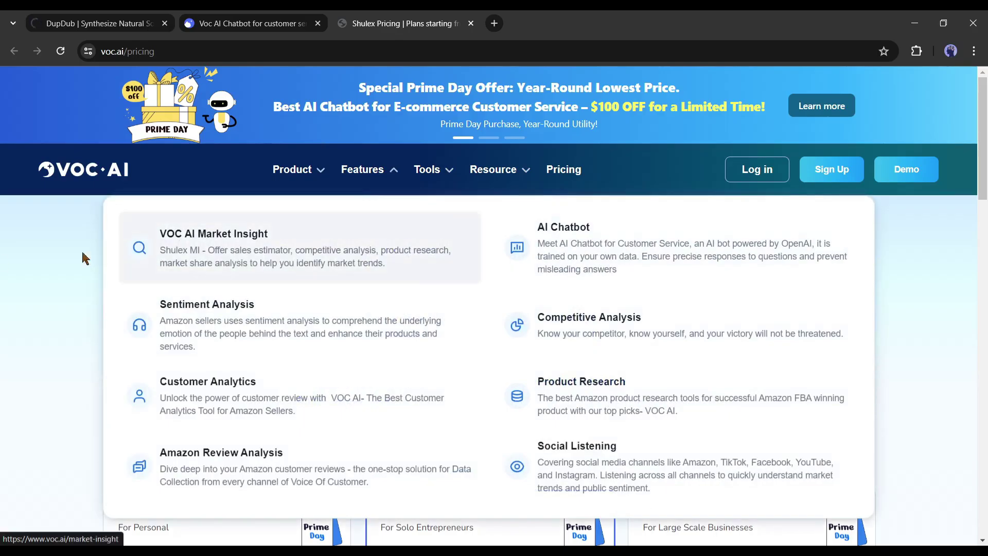
Review the Free, Pro ($179/month) and Customize plans, then highlight the Prime Day discount
scroll(103, 239, down, 3)
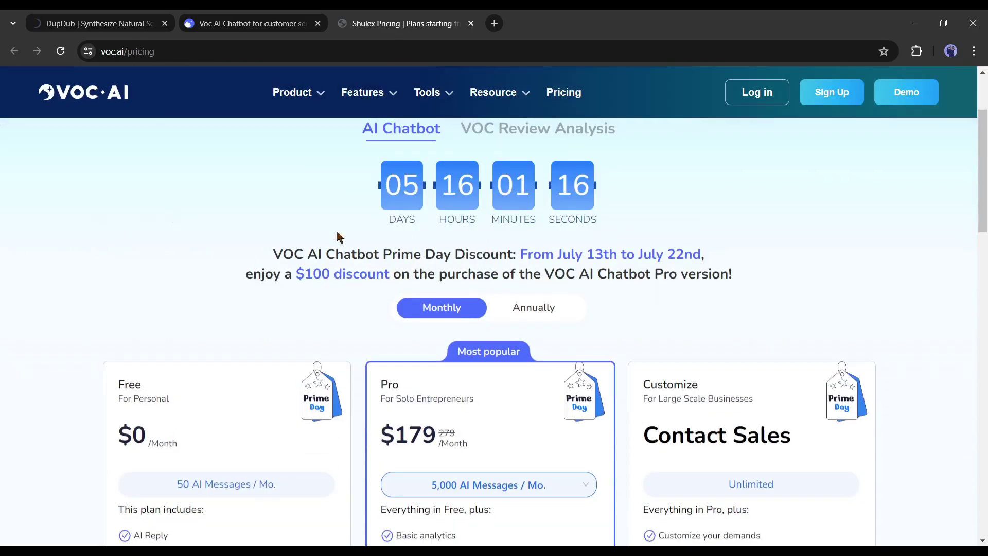
scroll(429, 268, down, 3)
scroll(431, 268, down, 2)
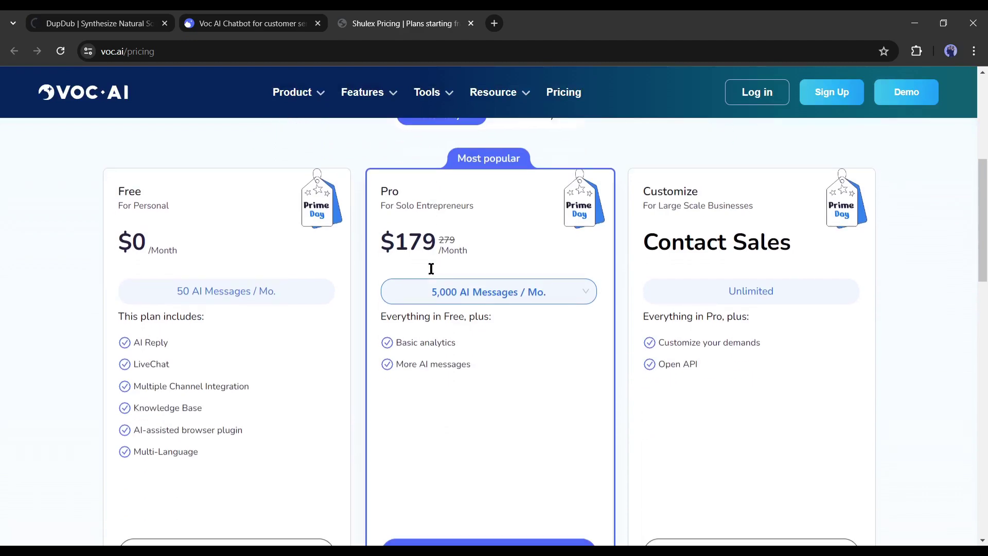
scroll(296, 322, down, 4)
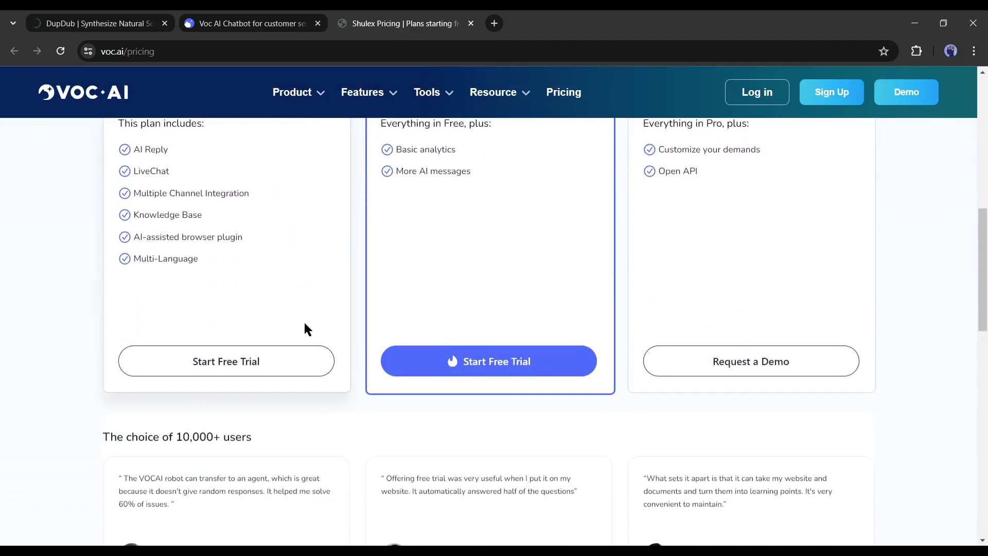
scroll(545, 380, up, 10)
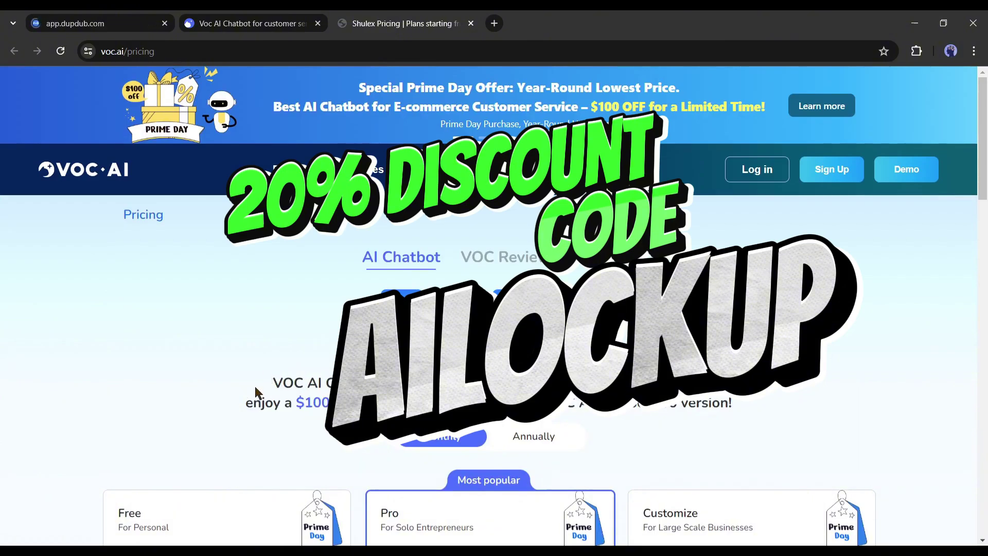
drag(255, 386, 295, 406)
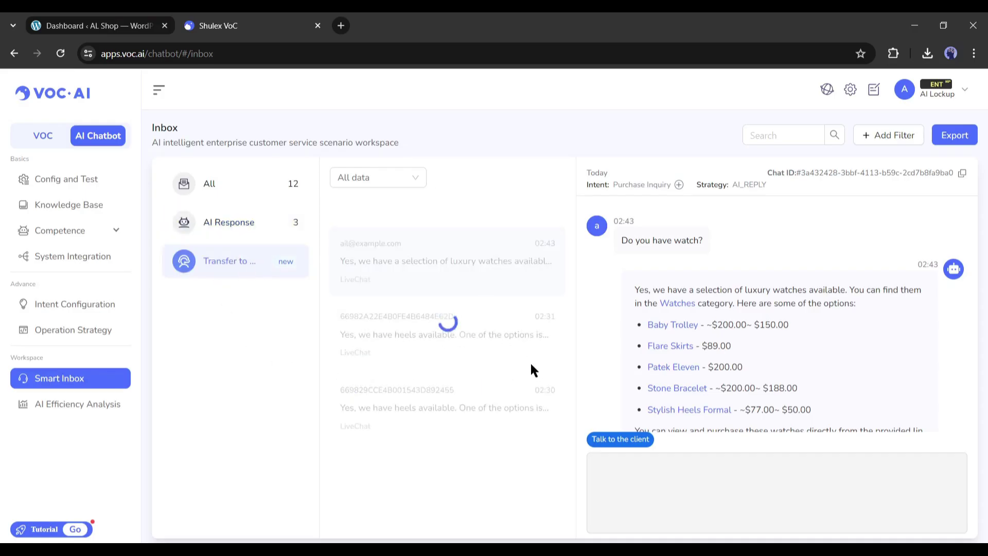